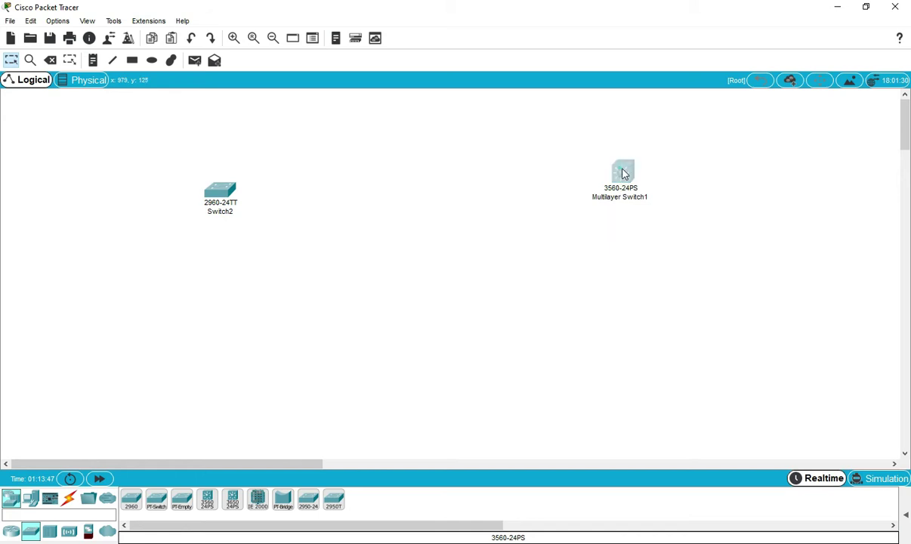
- Reposition the 2960 switch and the 3560 multilayer switch so they stand well apart on the upper part of the workspace
{"action": "left_click_drag", "start_coordinate": [201, 198], "coordinate": [221, 207]}
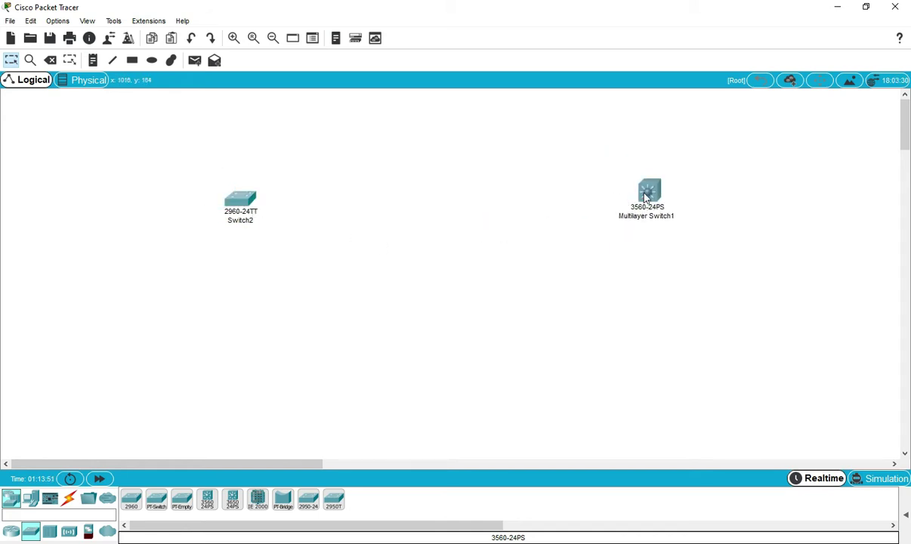
{"action": "left_click_drag", "start_coordinate": [646, 197], "coordinate": [675, 203]}
{"action": "left_click", "coordinate": [490, 281]}
{"action": "left_click_drag", "start_coordinate": [161, 177], "coordinate": [280, 259]}
{"action": "left_click_drag", "start_coordinate": [604, 172], "coordinate": [759, 246]}
{"action": "left_click", "coordinate": [541, 253]}
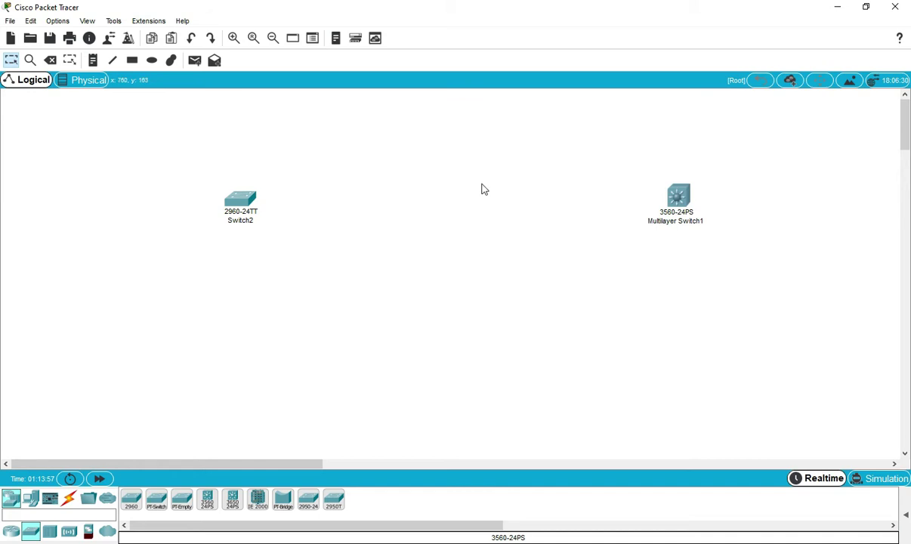
{"action": "left_click_drag", "start_coordinate": [248, 201], "coordinate": [249, 193]}
{"action": "left_click", "coordinate": [262, 224]}
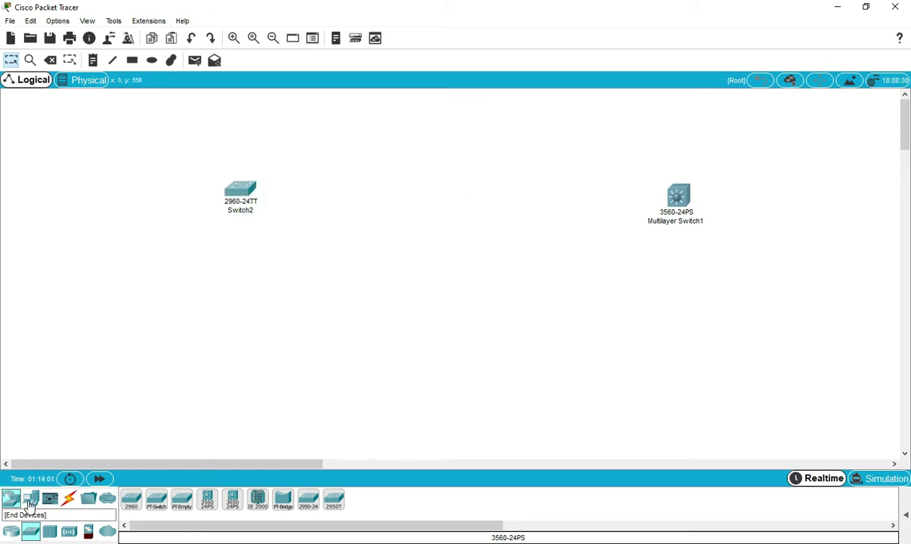
- Add three PCs, two below the 2960 switch and one below the 3560 multilayer switch
{"action": "left_click", "coordinate": [30, 505]}
{"action": "left_click", "coordinate": [131, 500]}
{"action": "left_click", "coordinate": [143, 362]}
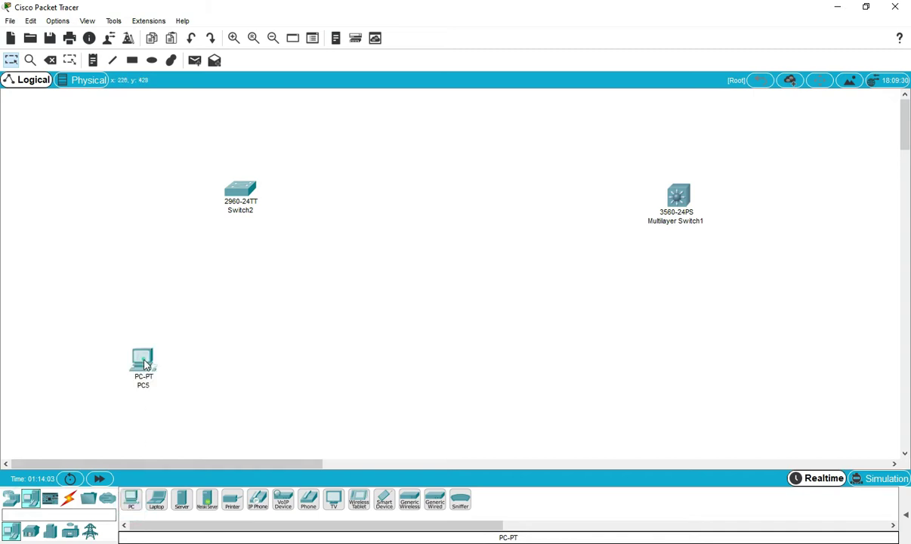
{"action": "left_click", "coordinate": [132, 500]}
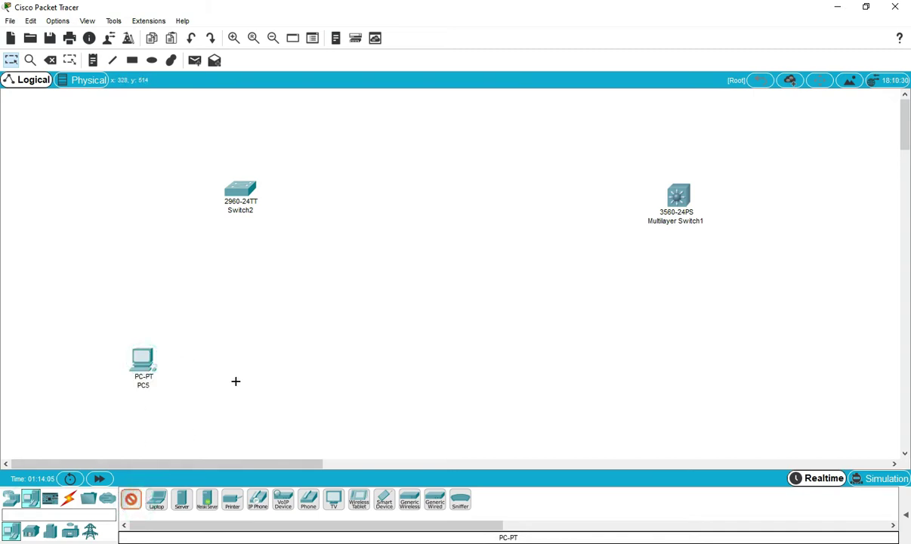
{"action": "left_click", "coordinate": [257, 358]}
{"action": "left_click", "coordinate": [132, 502]}
{"action": "left_click", "coordinate": [679, 370]}
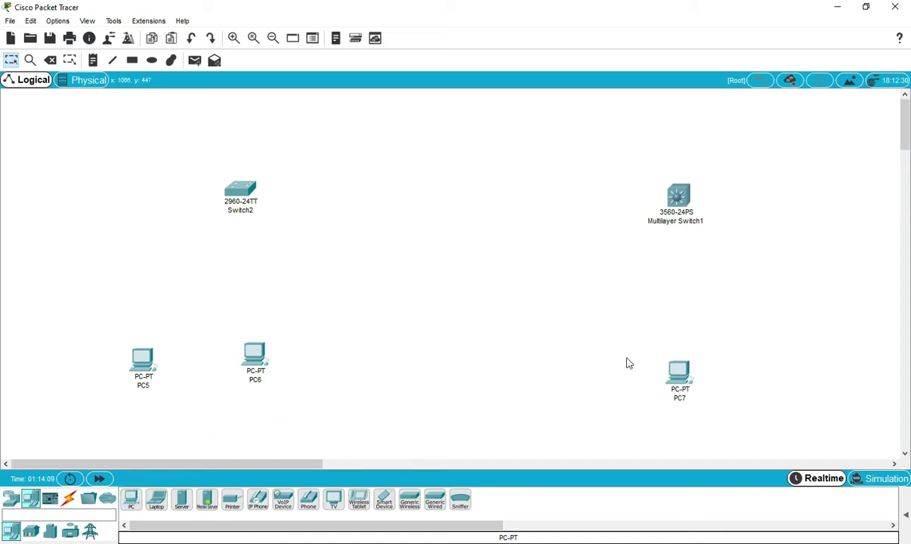
- Spread PC5 and PC6 apart and connect each to Switch2 using the automatic connection type
{"action": "left_click_drag", "start_coordinate": [154, 361], "coordinate": [164, 372]}
{"action": "left_click_drag", "start_coordinate": [265, 361], "coordinate": [298, 372]}
{"action": "left_click", "coordinate": [69, 498]}
{"action": "left_click", "coordinate": [130, 498]}
{"action": "left_click", "coordinate": [155, 368]}
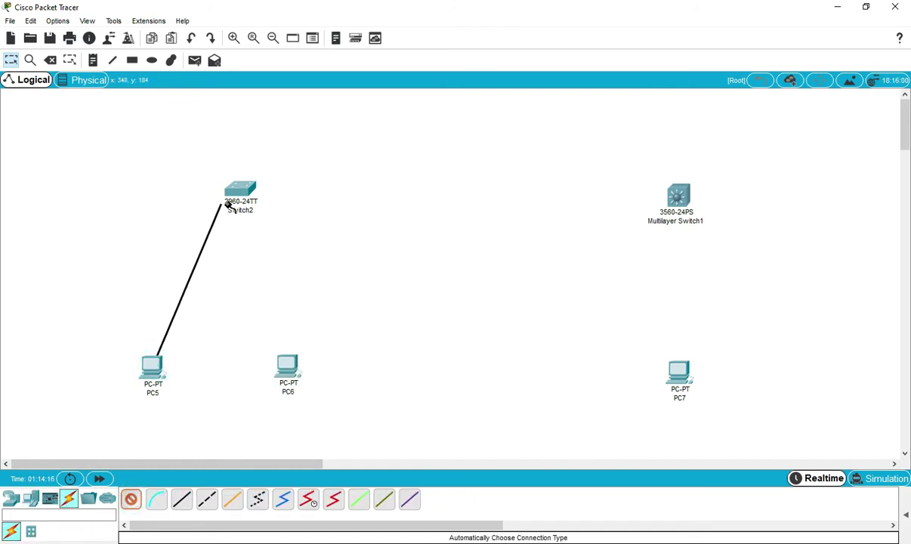
{"action": "left_click", "coordinate": [240, 195]}
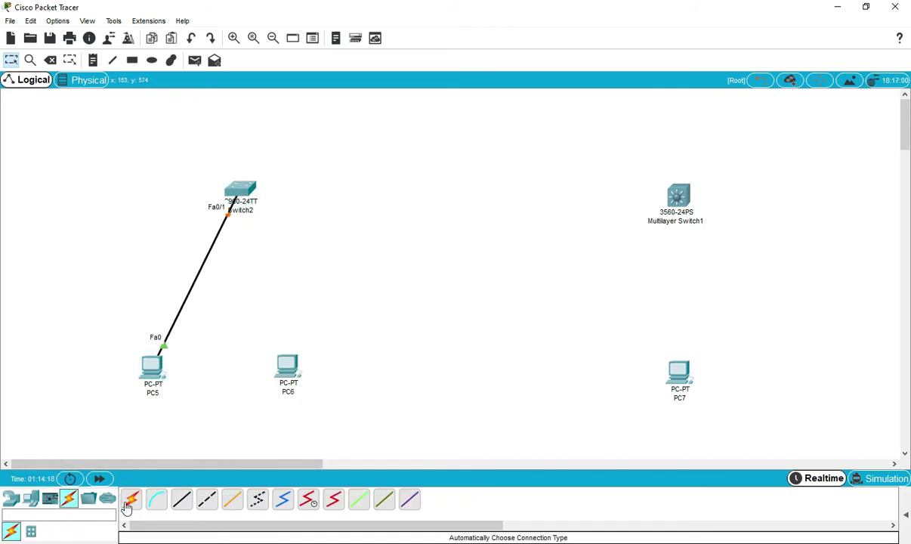
{"action": "left_click", "coordinate": [130, 500]}
{"action": "left_click", "coordinate": [287, 384]}
{"action": "left_click", "coordinate": [240, 194]}
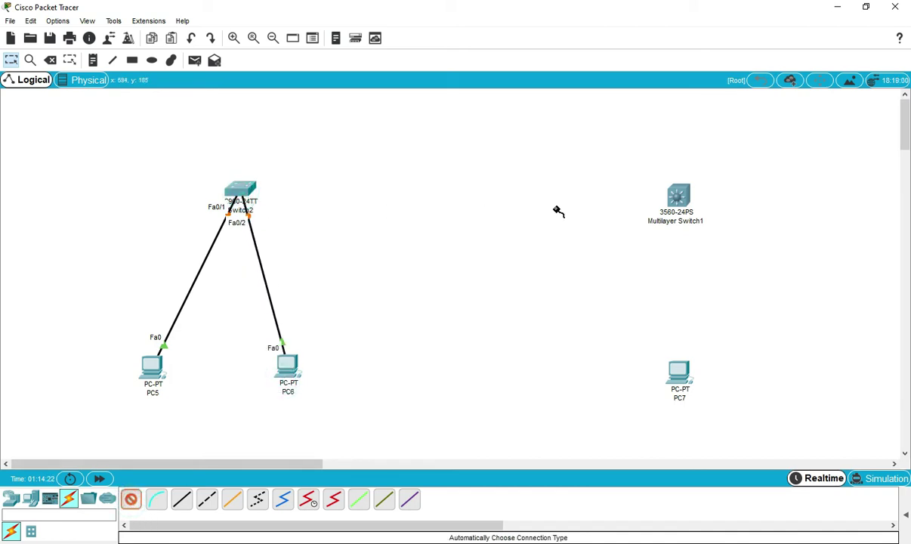
- Connect the multilayer switch to PC7 with the automatic connection type
{"action": "left_click", "coordinate": [677, 198]}
{"action": "left_click", "coordinate": [678, 371]}
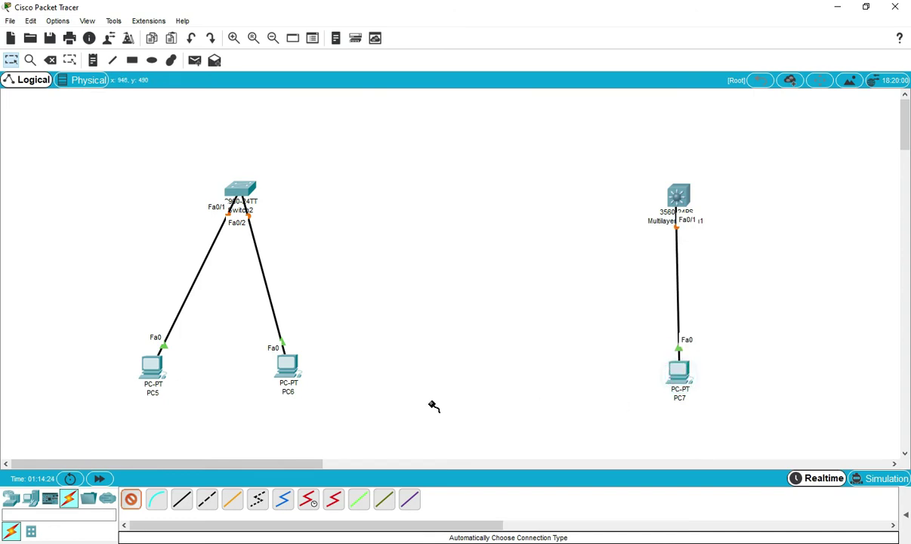
{"action": "left_click", "coordinate": [130, 500]}
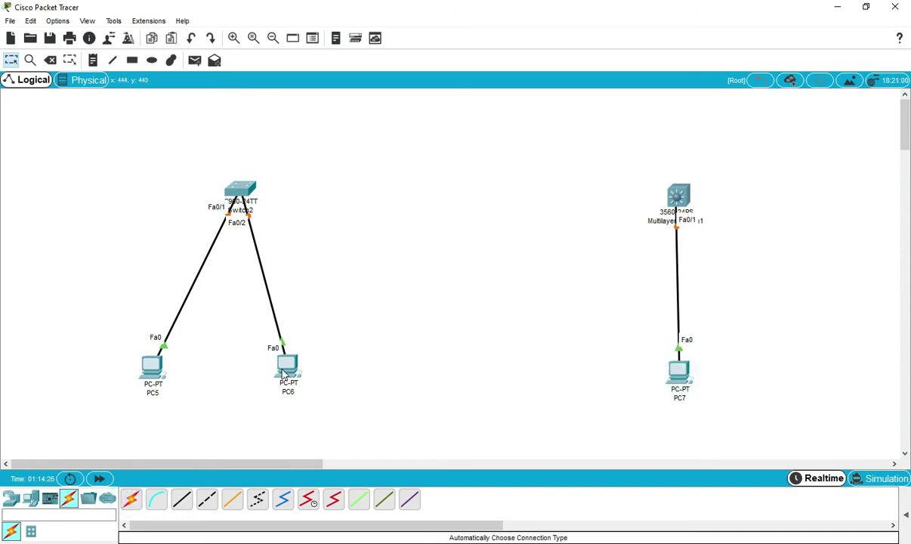
- Adjust the positions of PC5, PC6 and Switch2 so the cabled group is evenly spread
{"action": "left_click_drag", "start_coordinate": [284, 375], "coordinate": [299, 370]}
{"action": "left_click_drag", "start_coordinate": [148, 363], "coordinate": [147, 369]}
{"action": "left_click_drag", "start_coordinate": [300, 371], "coordinate": [306, 368]}
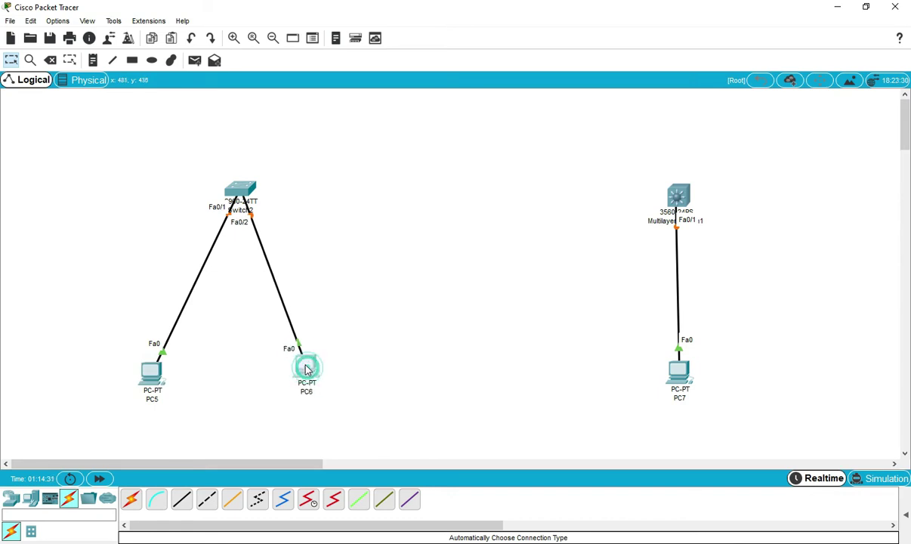
{"action": "left_click_drag", "start_coordinate": [244, 192], "coordinate": [240, 193]}
- Open Switch2's command line interface in a maximized window and start the console session
{"action": "left_click", "coordinate": [240, 192]}
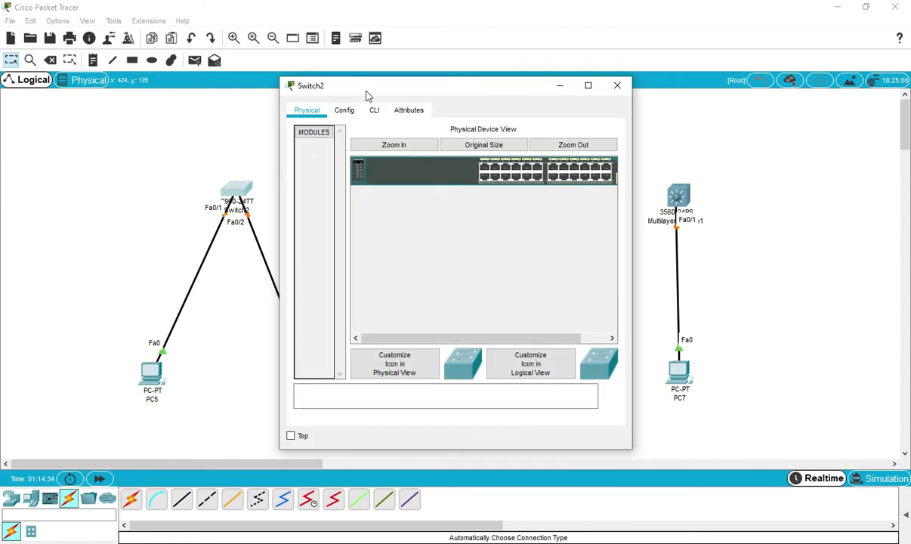
{"action": "left_click", "coordinate": [370, 110]}
{"action": "left_click", "coordinate": [588, 85]}
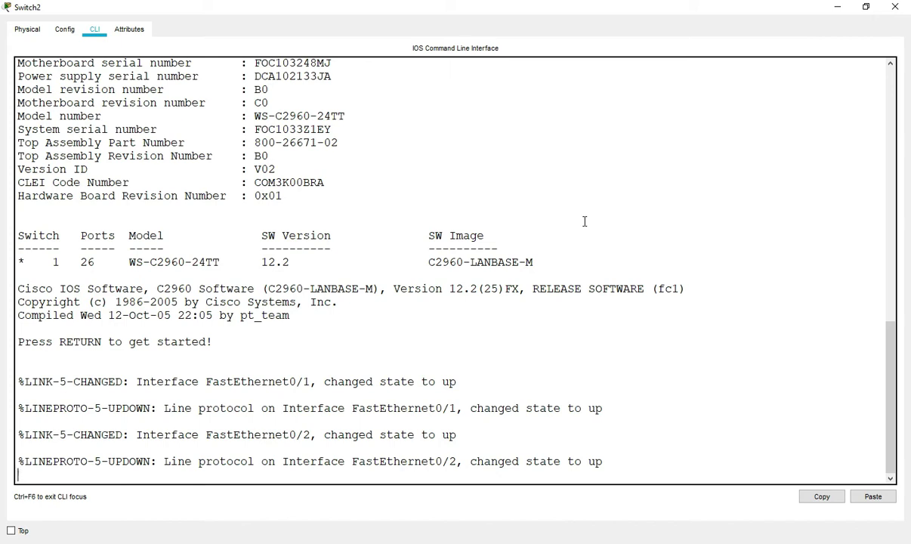
{"action": "key", "text": "Return"}
{"action": "key", "text": "Return"}
{"action": "key", "text": "Return"}
{"action": "key", "text": "Return"}
{"action": "key", "text": "Return"}
{"action": "key", "text": "Return"}
- Enter privileged mode on Switch2 with the enable command
{"action": "type", "text": "e"}
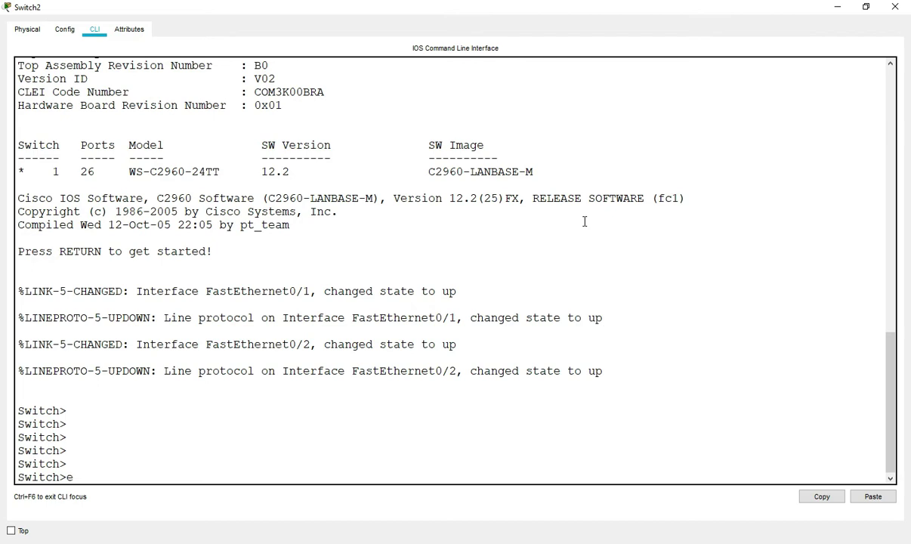
{"action": "type", "text": "a"}
{"action": "key", "text": "Tab"}
{"action": "type", "text": "ea"}
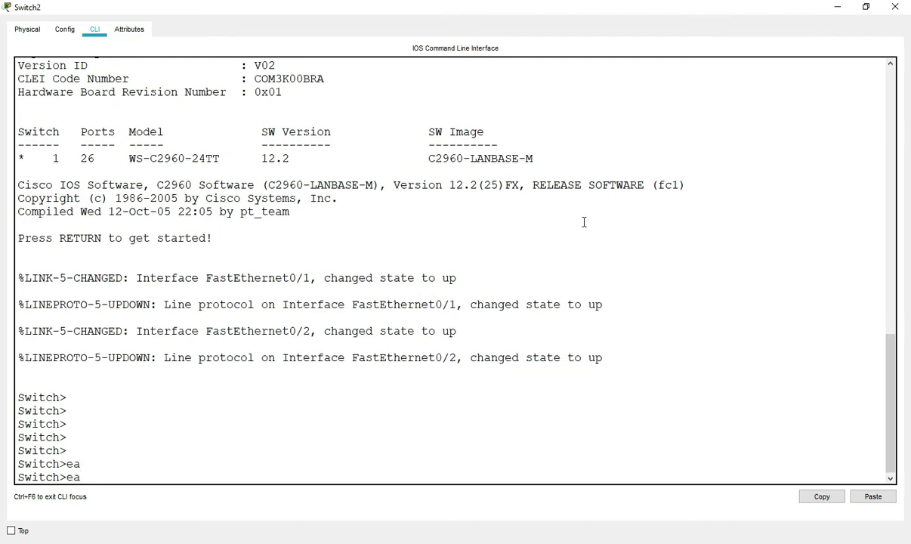
{"action": "key", "text": "Tab"}
{"action": "type", "text": "na"}
{"action": "key", "text": "Tab"}
{"action": "key", "text": "Return"}
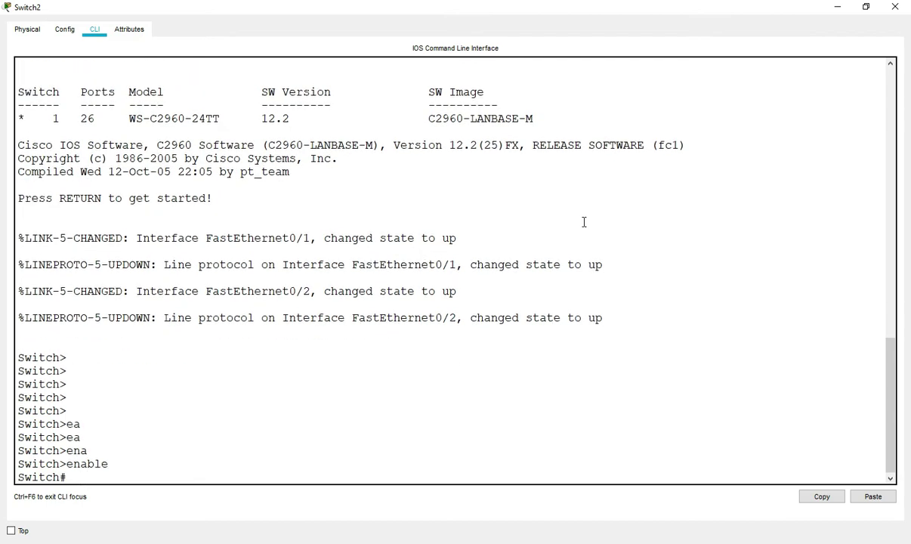
- Display Switch2's VLAN table with show vlan, examine the ports assigned to VLAN 1, and page through to the prompt
{"action": "key", "text": "Return"}
{"action": "key", "text": "Return"}
{"action": "type", "text": "sh"}
{"action": "key", "text": "Tab"}
{"action": "type", "text": "vla"}
{"action": "key", "text": "Tab"}
{"action": "type", "text": "n"}
{"action": "key", "text": "Return"}
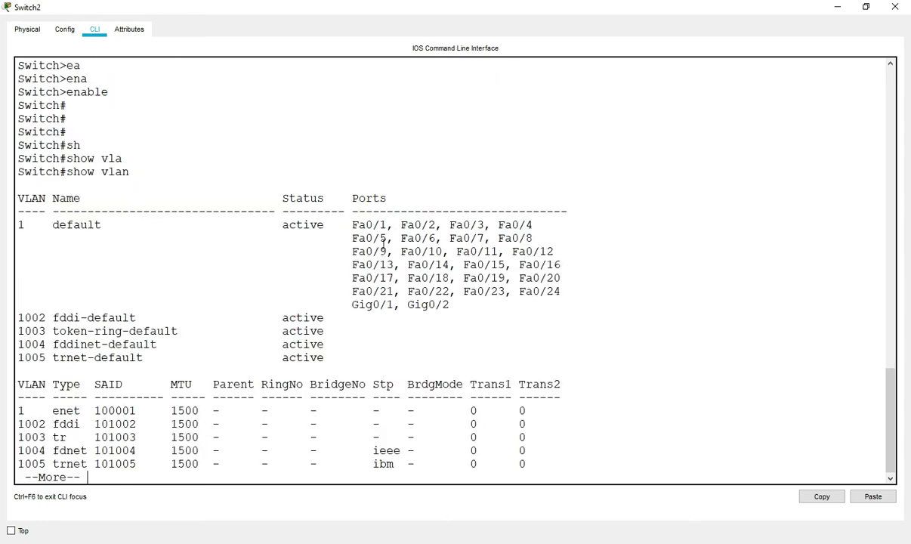
{"action": "left_click_drag", "start_coordinate": [349, 211], "coordinate": [506, 302]}
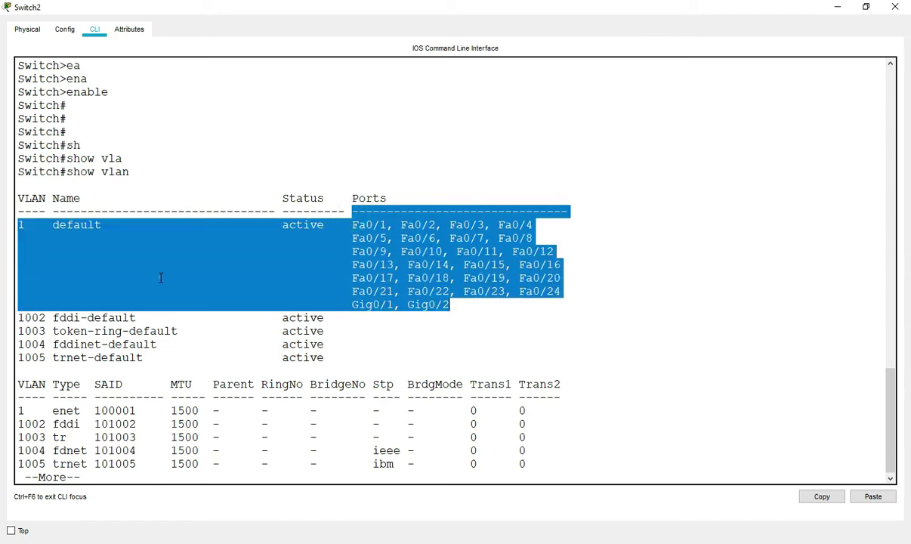
{"action": "left_click", "coordinate": [150, 261]}
{"action": "left_click", "coordinate": [19, 217]}
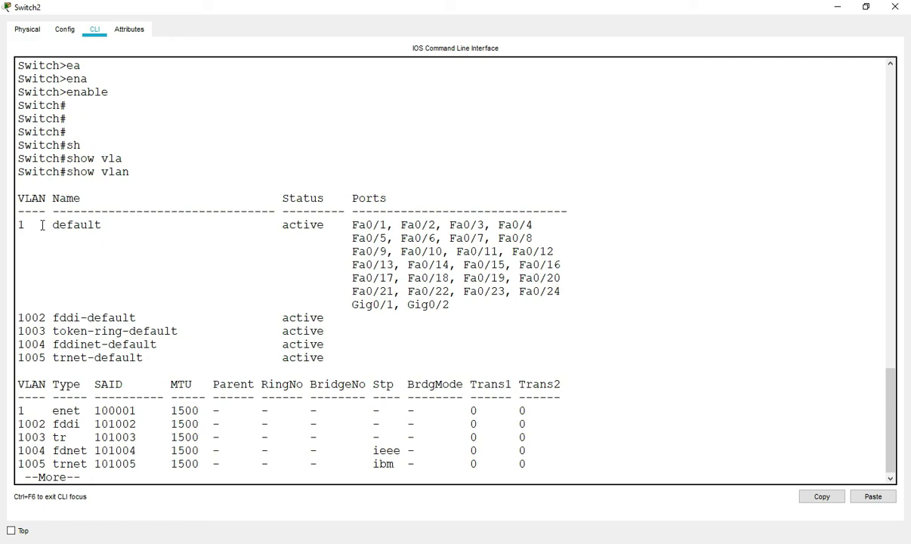
{"action": "key", "text": "Return"}
{"action": "key", "text": "Return"}
{"action": "key", "text": "Return"}
{"action": "key", "text": "Return"}
{"action": "key", "text": "Return"}
{"action": "key", "text": "Return"}
{"action": "key", "text": "Return"}
{"action": "key", "text": "Return"}
{"action": "key", "text": "Return"}
{"action": "key", "text": "Return"}
{"action": "key", "text": "Return"}
{"action": "key", "text": "Return"}
{"action": "key", "text": "Return"}
{"action": "key", "text": "Return"}
{"action": "key", "text": "Return"}
{"action": "key", "text": "Return"}
{"action": "key", "text": "Return"}
{"action": "key", "text": "Return"}
{"action": "key", "text": "Return"}
{"action": "key", "text": "Return"}
- Run enable again and enter global configuration mode from the terminal with the config command
{"action": "type", "text": "e"}
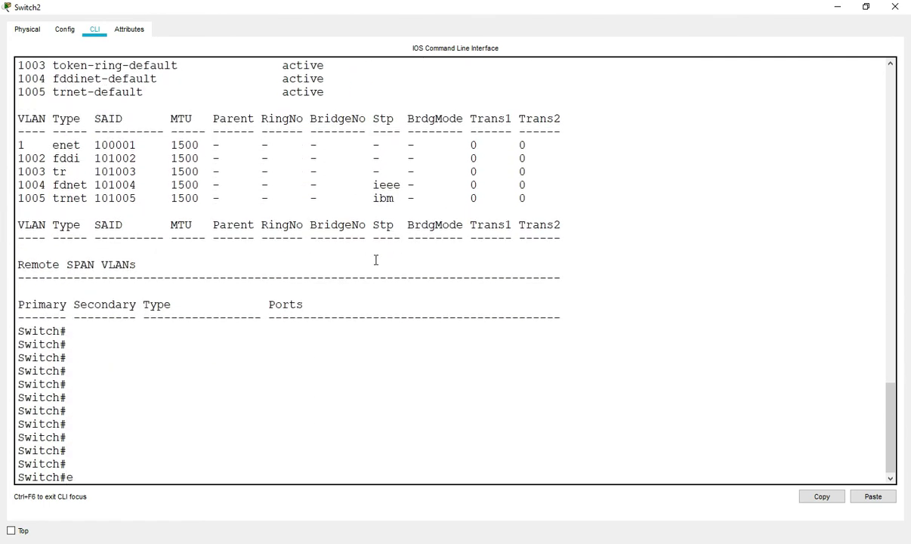
{"action": "type", "text": "na"}
{"action": "key", "text": "Tab"}
{"action": "key", "text": "Return"}
{"action": "key", "text": "Return"}
{"action": "key", "text": "Return"}
{"action": "key", "text": "Return"}
{"action": "key", "text": "Return"}
{"action": "key", "text": "Return"}
{"action": "type", "text": "conf"}
{"action": "key", "text": "BackSpace"}
{"action": "key", "text": "BackSpace"}
{"action": "key", "text": "BackSpace"}
{"action": "key", "text": "BackSpace"}
{"action": "type", "text": "cofnig"}
{"action": "key", "text": "BackSpace"}
{"action": "key", "text": "BackSpace"}
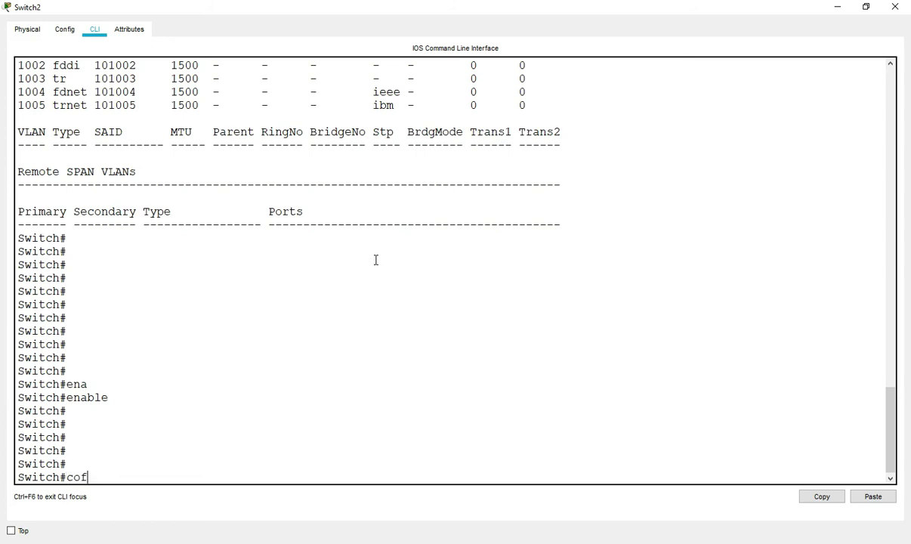
{"action": "type", "text": "nfig"}
{"action": "key", "text": "Return"}
{"action": "key", "text": "Return"}
{"action": "key", "text": "Return"}
{"action": "key", "text": "Return"}
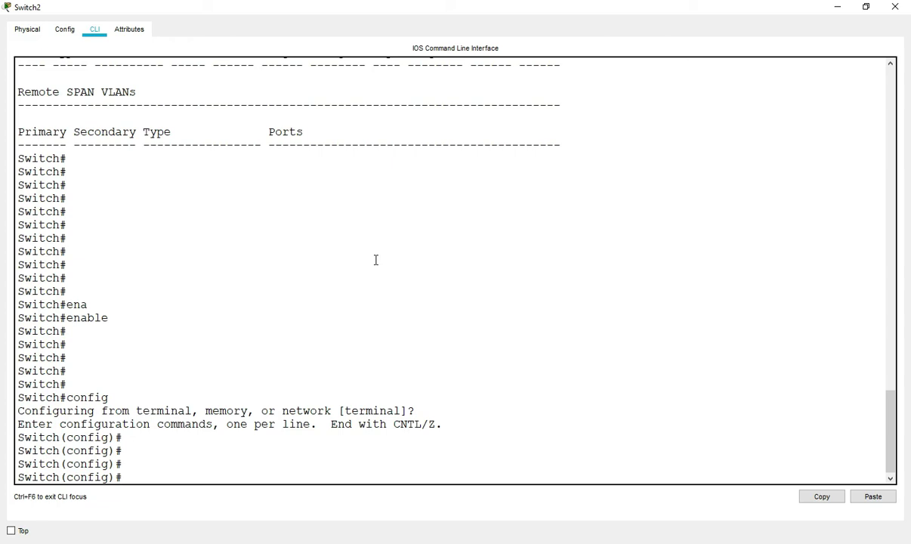
- Enter interface configuration for VLAN 1 on Switch2
{"action": "type", "text": "in"}
{"action": "key", "text": "Tab"}
{"action": "type", "text": "vla"}
{"action": "key", "text": "Tab"}
{"action": "type", "text": "1"}
{"action": "key", "text": "Return"}
{"action": "key", "text": "Return"}
{"action": "key", "text": "Return"}
{"action": "key", "text": "Return"}
{"action": "key", "text": "Return"}
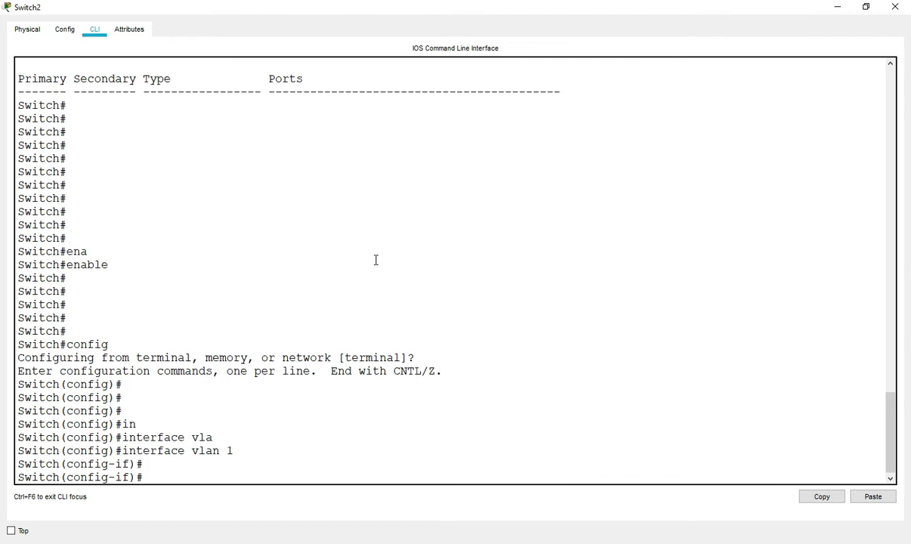
- Assign IP address 192.168.1.1 with subnet mask 255.255.255.0 to the VLAN 1 interface
{"action": "type", "text": "ip ad"}
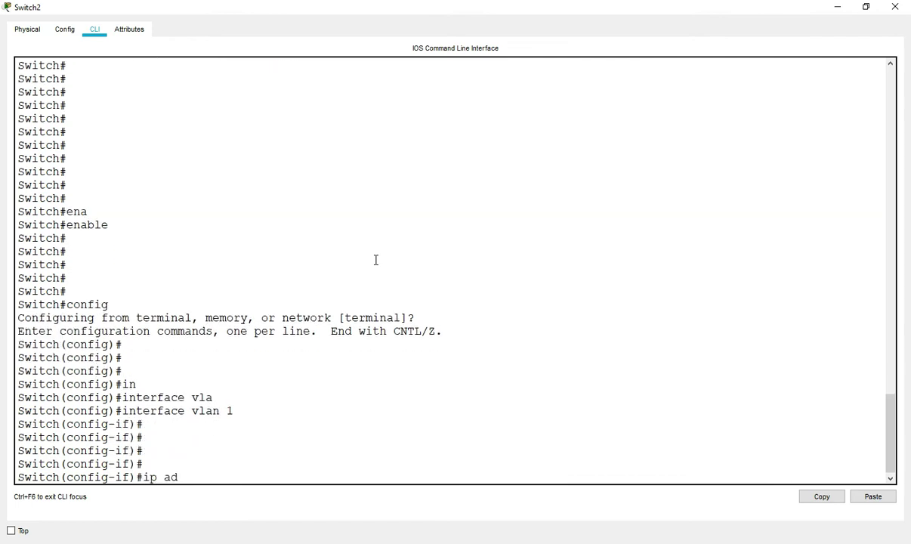
{"action": "type", "text": "d 192.168.1.1 255.255.255.0"}
{"action": "key", "text": "Return"}
{"action": "key", "text": "Return"}
{"action": "key", "text": "Return"}
- Activate the VLAN 1 interface with no shut and exit interface configuration
{"action": "type", "text": "no shut"}
{"action": "key", "text": "Return"}
{"action": "key", "text": "Return"}
{"action": "key", "text": "Return"}
{"action": "key", "text": "Return"}
{"action": "type", "text": "ex"}
{"action": "key", "text": "Return"}
{"action": "key", "text": "Return"}
{"action": "key", "text": "Return"}
{"action": "key", "text": "Return"}
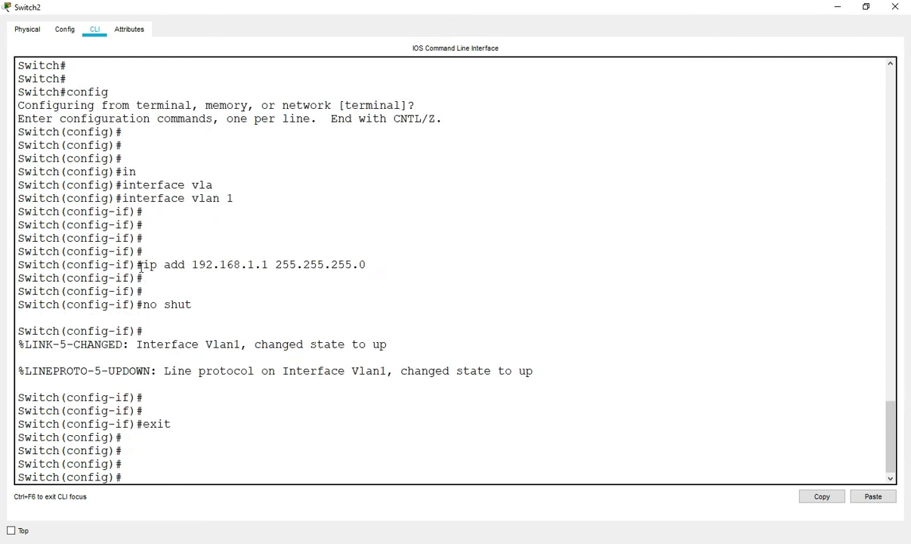
- Review the entered IP address command and leave configuration mode for the privileged prompt
{"action": "left_click_drag", "start_coordinate": [148, 264], "coordinate": [255, 264]}
{"action": "left_click", "coordinate": [199, 205]}
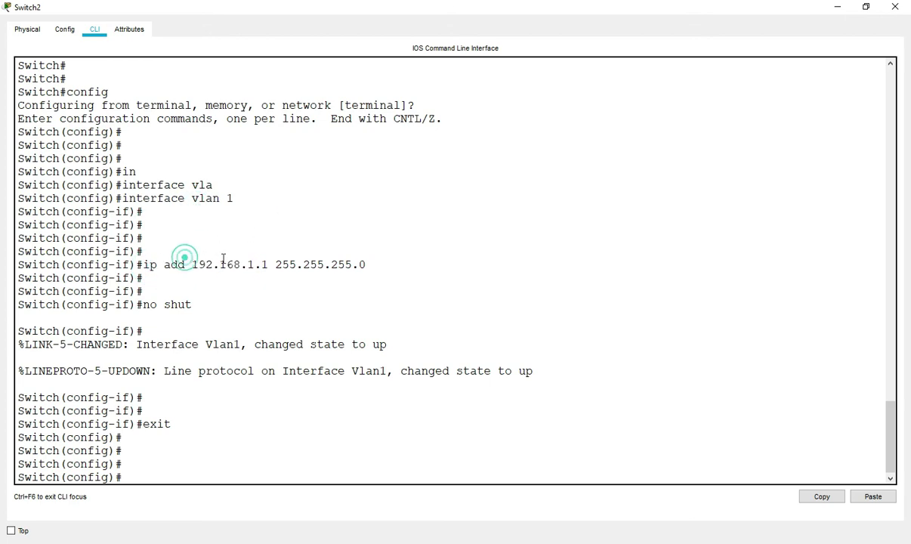
{"action": "key", "text": "ctrl+z"}
{"action": "key", "text": "Return"}
{"action": "key", "text": "Return"}
{"action": "key", "text": "Return"}
- Display the VLAN table again with show vlan, examine VLAN 1's port list, and close the Switch2 window
{"action": "type", "text": "sh"}
{"action": "key", "text": "Tab"}
{"action": "type", "text": "vla"}
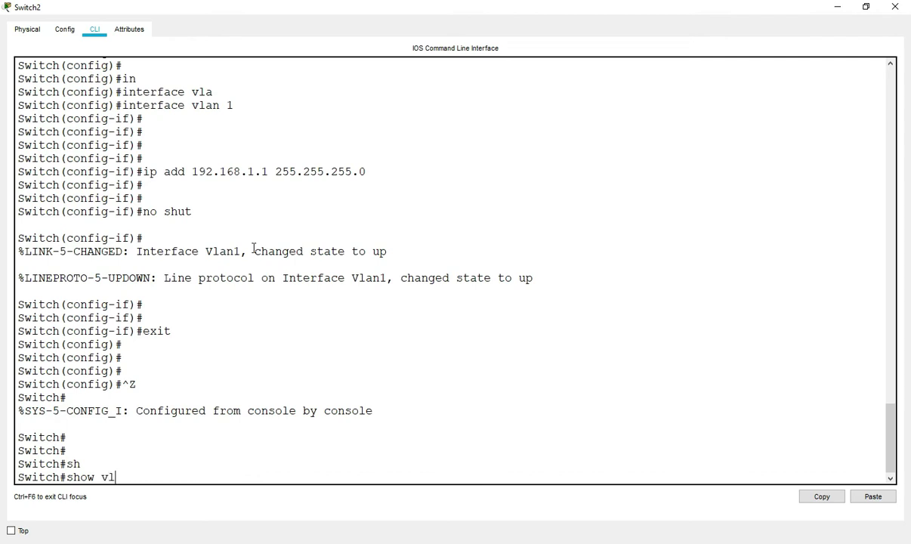
{"action": "key", "text": "Tab"}
{"action": "key", "text": "Return"}
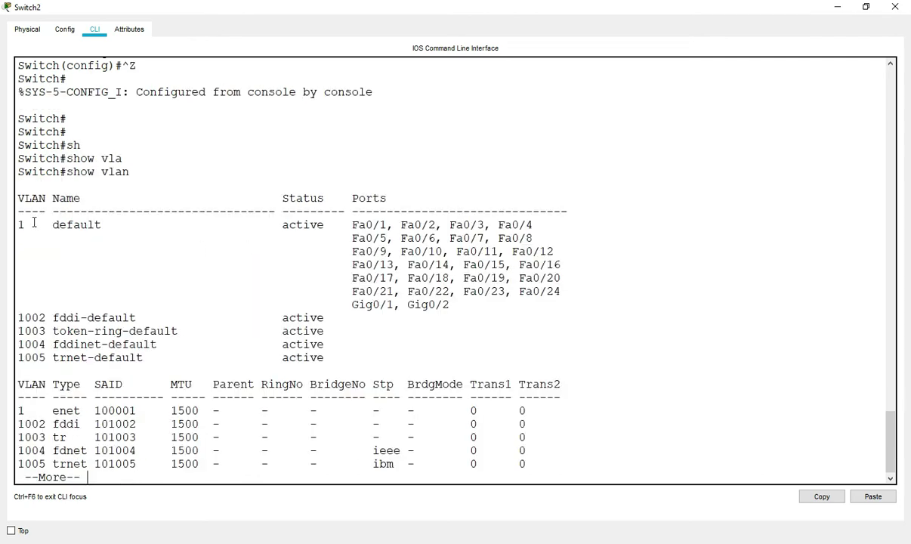
{"action": "left_click_drag", "start_coordinate": [19, 228], "coordinate": [33, 228]}
{"action": "left_click_drag", "start_coordinate": [346, 212], "coordinate": [479, 301]}
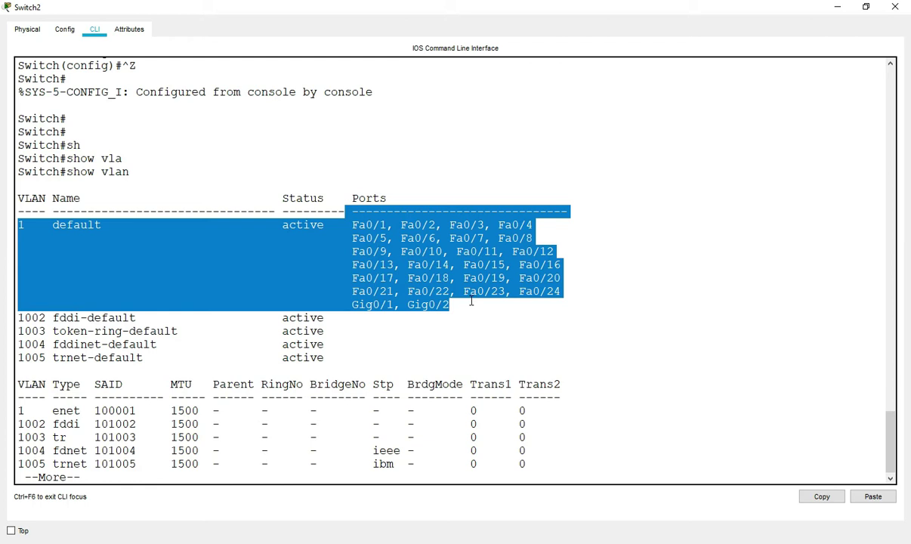
{"action": "left_click", "coordinate": [471, 302]}
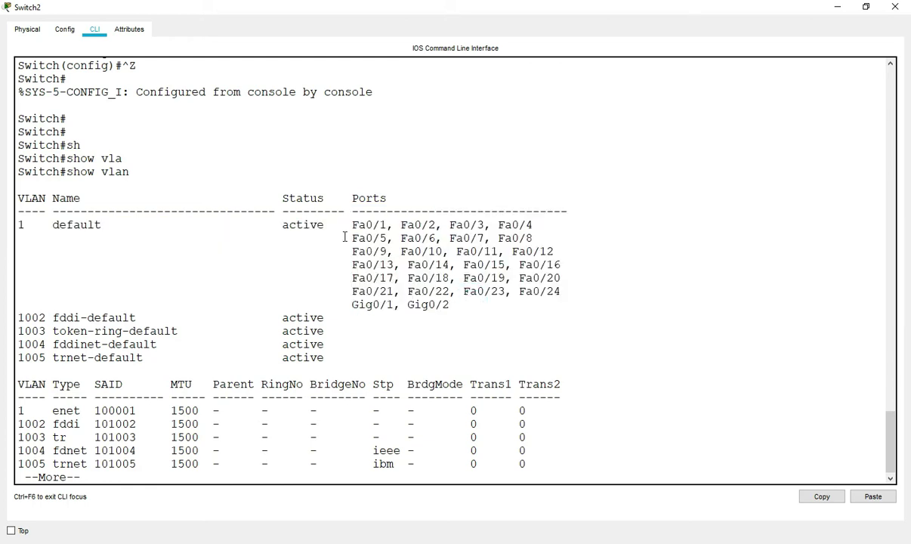
{"action": "left_click_drag", "start_coordinate": [346, 219], "coordinate": [491, 396]}
{"action": "left_click", "coordinate": [896, 6]}
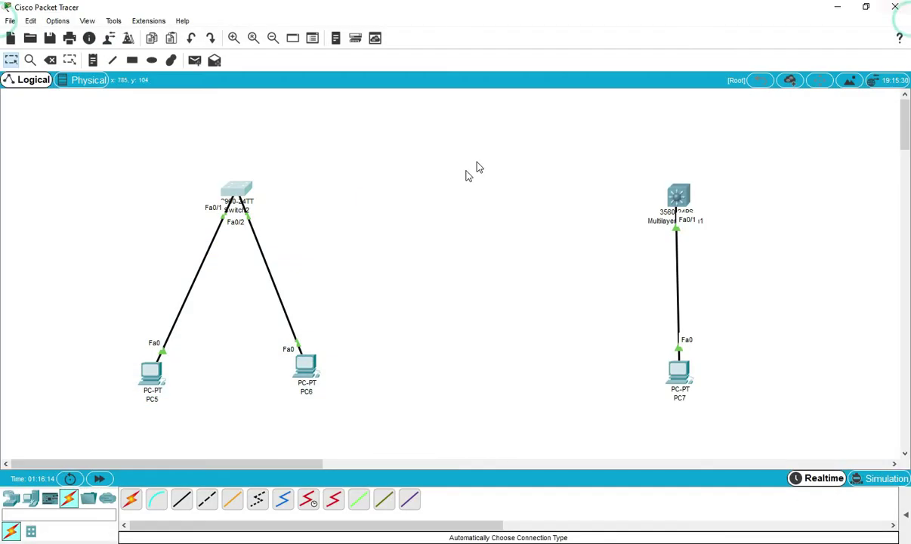
- Inspect Switch2's port summary on the workspace for the VLAN 1 address and link states
{"action": "left_click_drag", "start_coordinate": [101, 312], "coordinate": [342, 411]}
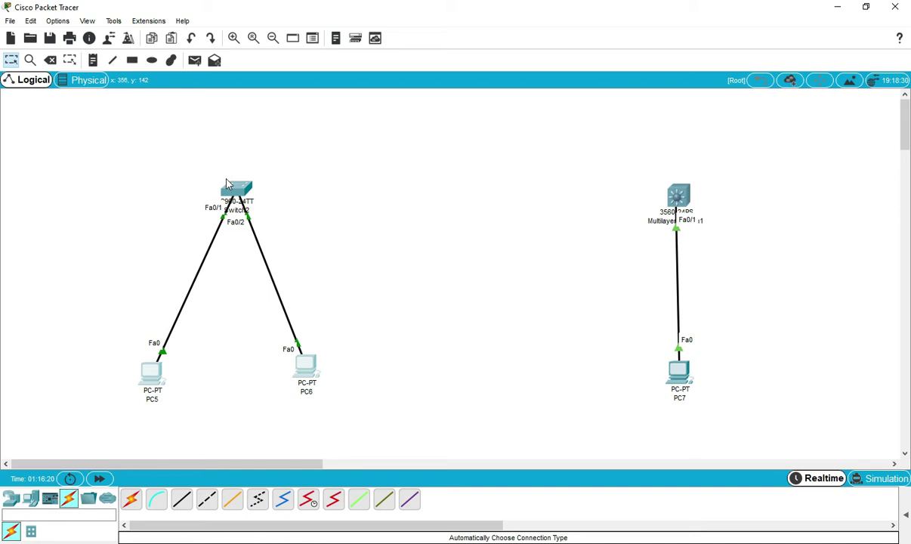
{"action": "mouse_move", "coordinate": [227, 185]}
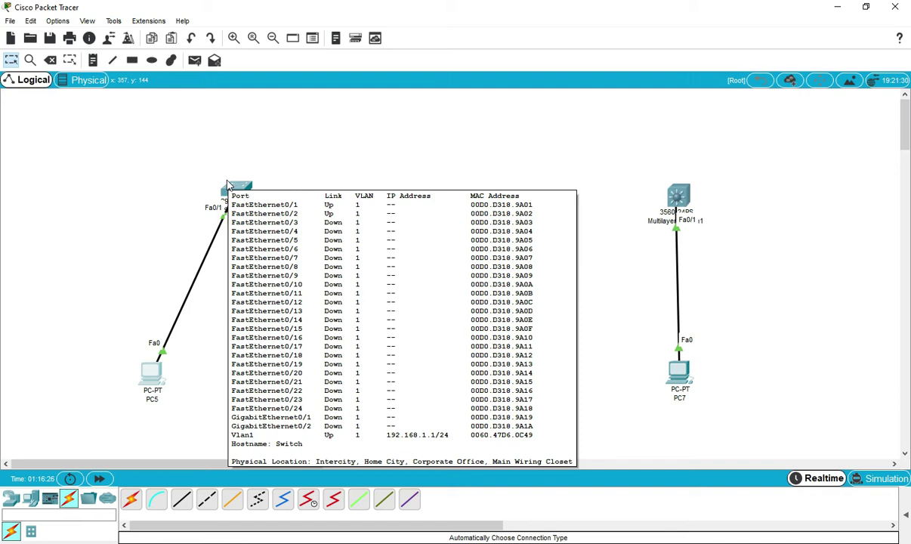
{"action": "left_click", "coordinate": [291, 156]}
- Configure PC5 with static IP address 192.168.1.2, subnet mask 255.255.255.0 and default gateway 192.168.1.1
{"action": "left_click", "coordinate": [160, 380]}
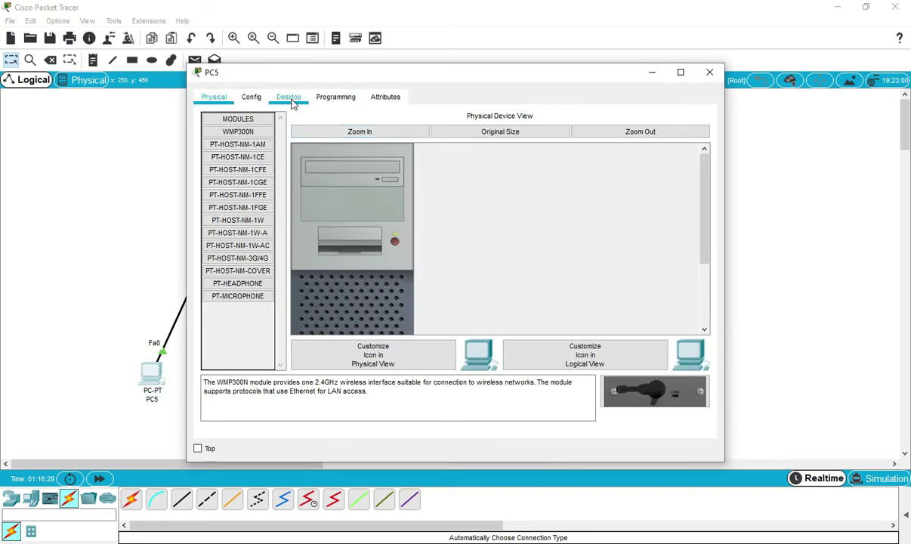
{"action": "left_click", "coordinate": [288, 97]}
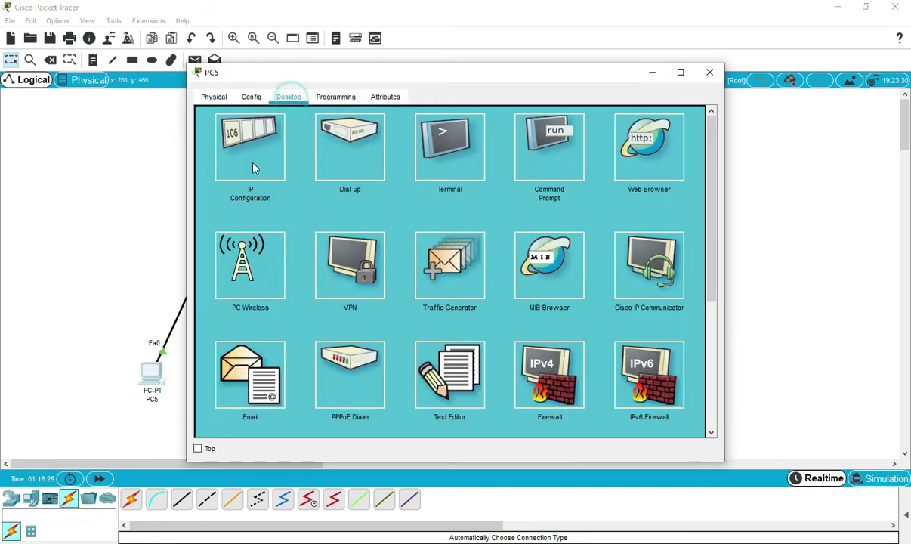
{"action": "left_click", "coordinate": [253, 168]}
{"action": "left_click", "coordinate": [406, 185]}
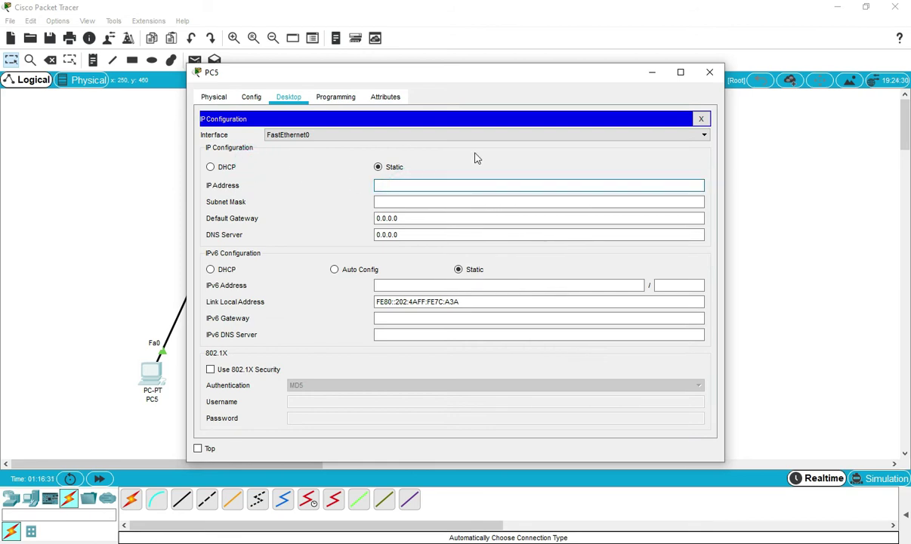
{"action": "type", "text": "192.168.1.2"}
{"action": "key", "text": "Tab"}
{"action": "key", "text": "Tab"}
{"action": "type", "text": "19"}
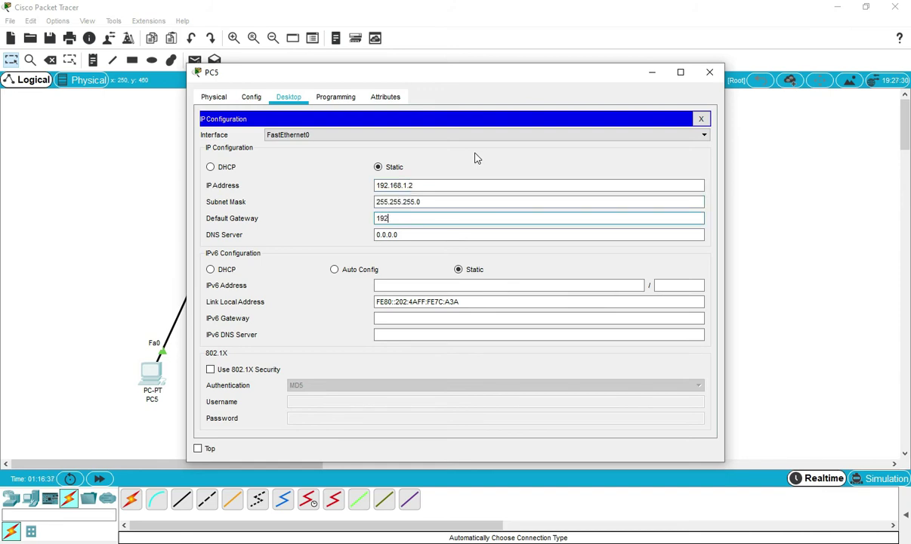
{"action": "type", "text": "2.168.1.1"}
{"action": "left_click", "coordinate": [709, 72]}
- Configure PC6 with static IP address 192.168.1.3, subnet mask 255.255.255.0 and default gateway 192.168.1.1
{"action": "left_click", "coordinate": [316, 368]}
{"action": "left_click", "coordinate": [287, 96]}
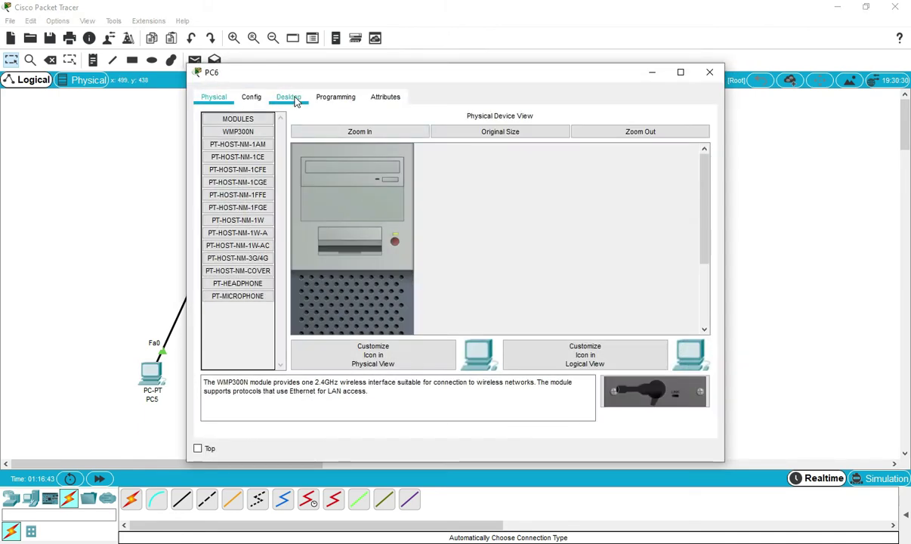
{"action": "left_click", "coordinate": [261, 161]}
{"action": "left_click", "coordinate": [384, 185]}
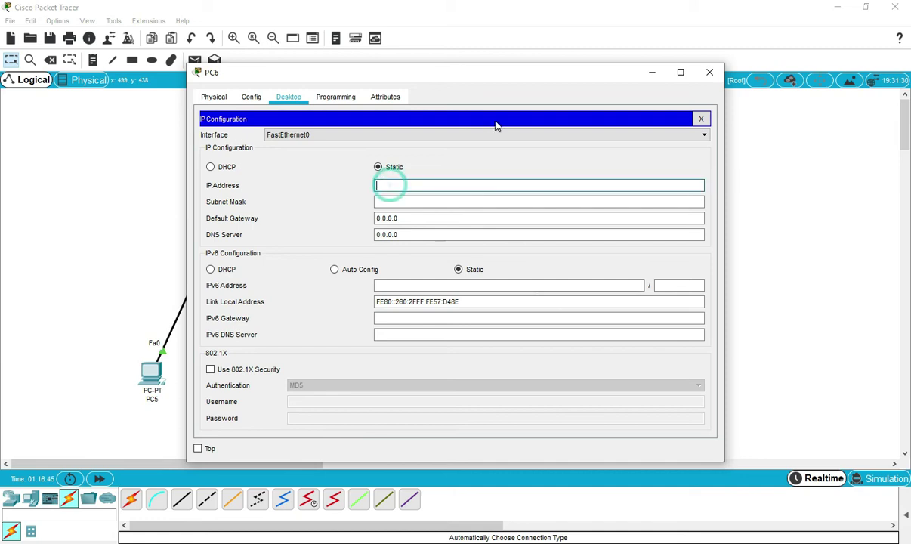
{"action": "type", "text": "192.168.1."}
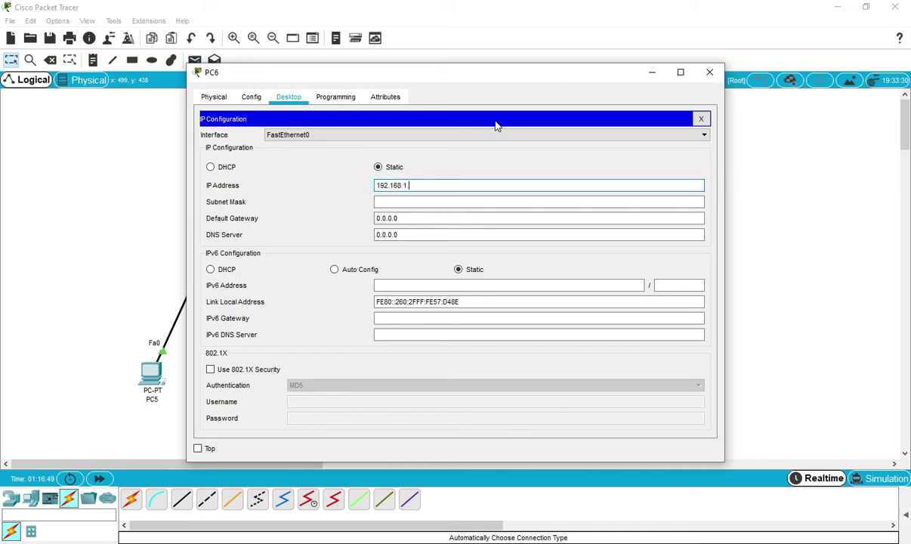
{"action": "type", "text": "3"}
{"action": "key", "text": "Tab"}
{"action": "key", "text": "Tab"}
{"action": "type", "text": "1"}
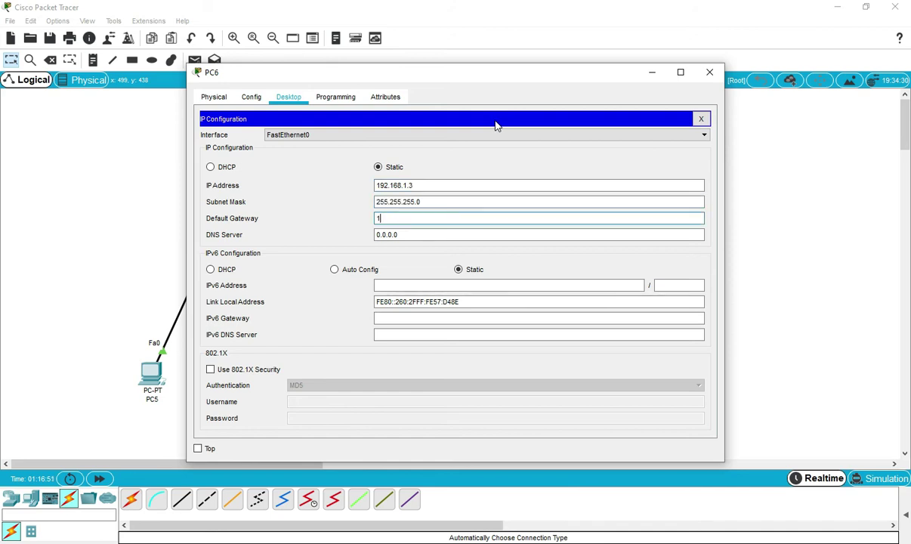
{"action": "type", "text": "92.168.1.1"}
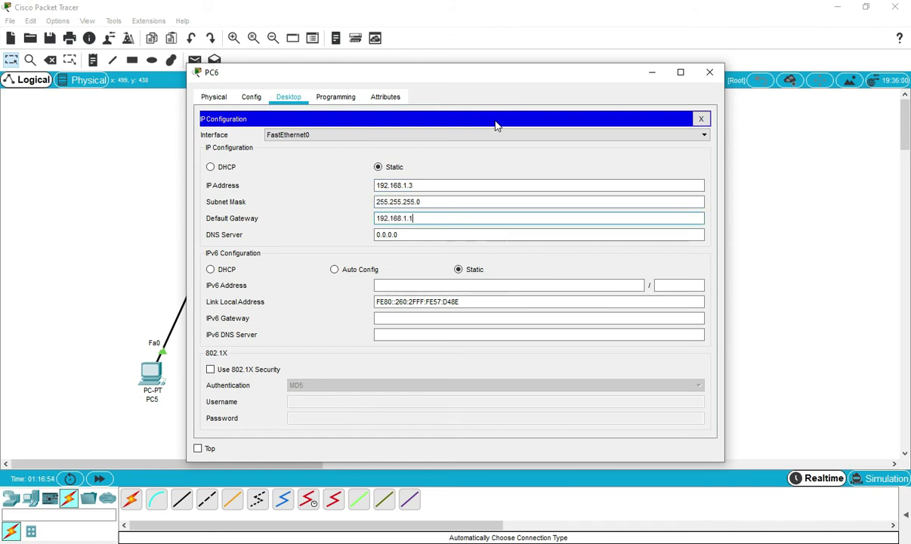
{"action": "left_click", "coordinate": [705, 71]}
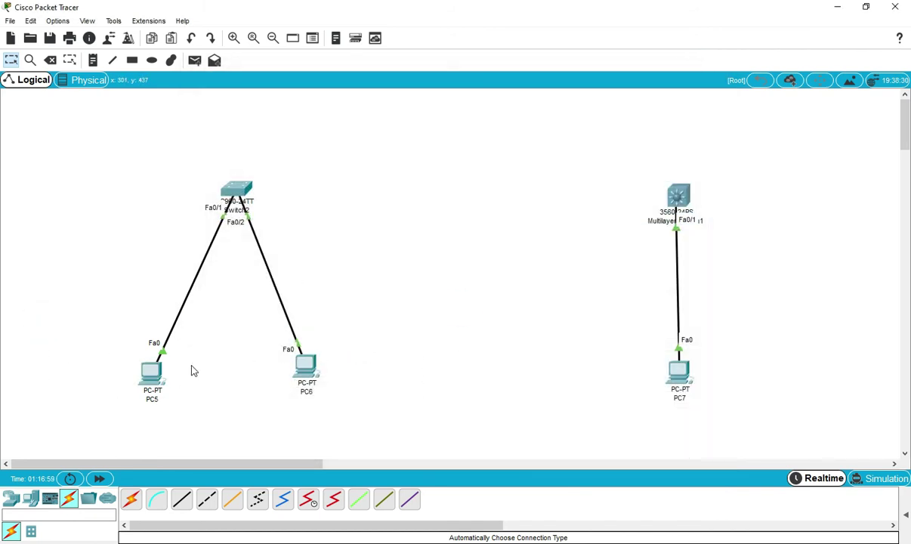
- Ping the switch's VLAN 1 address 192.168.1.1 from PC5's Command Prompt
{"action": "left_click", "coordinate": [159, 371]}
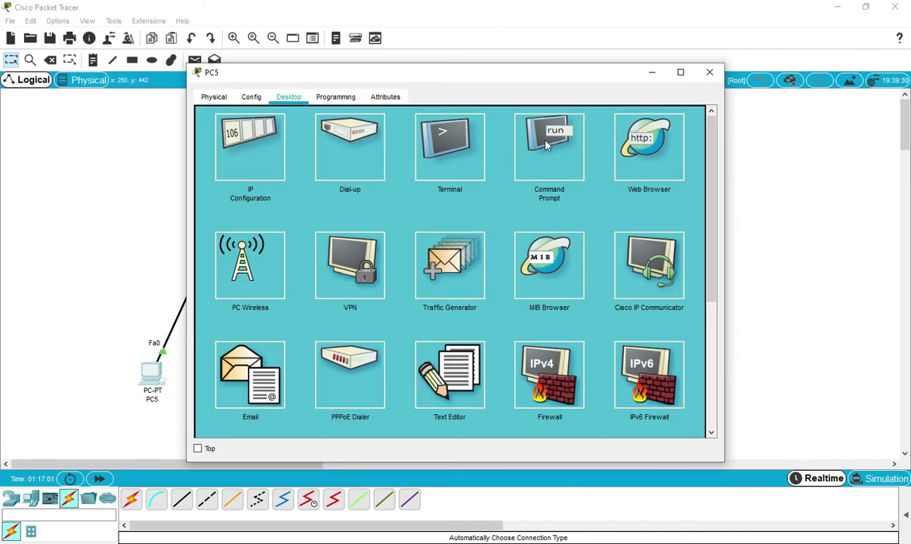
{"action": "left_click", "coordinate": [557, 137]}
{"action": "type", "text": "pi"}
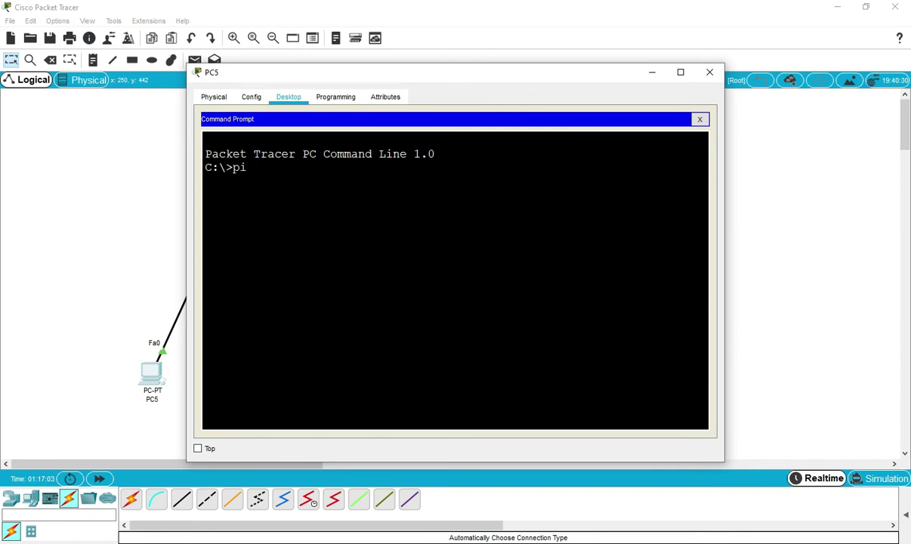
{"action": "type", "text": "ng 192.168.1.1"}
{"action": "key", "text": "Return"}
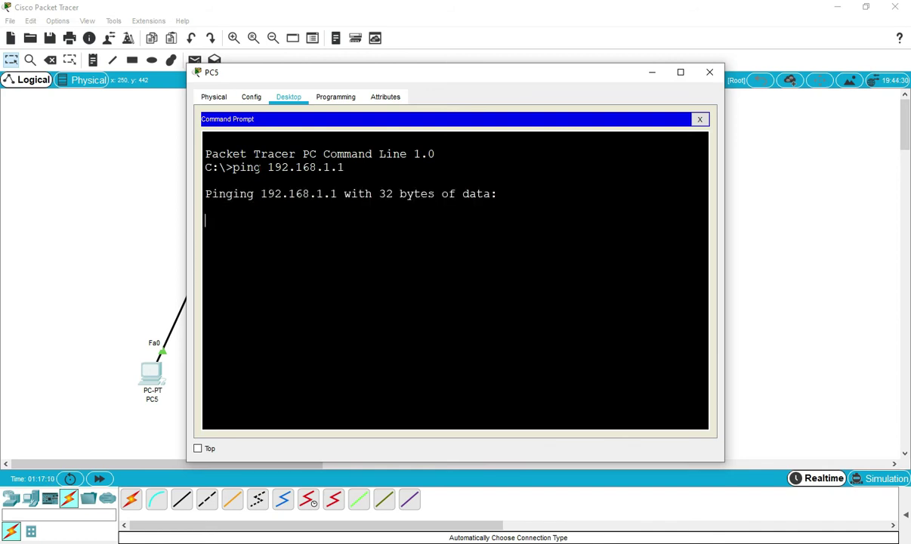
{"action": "double_click", "coordinate": [260, 167]}
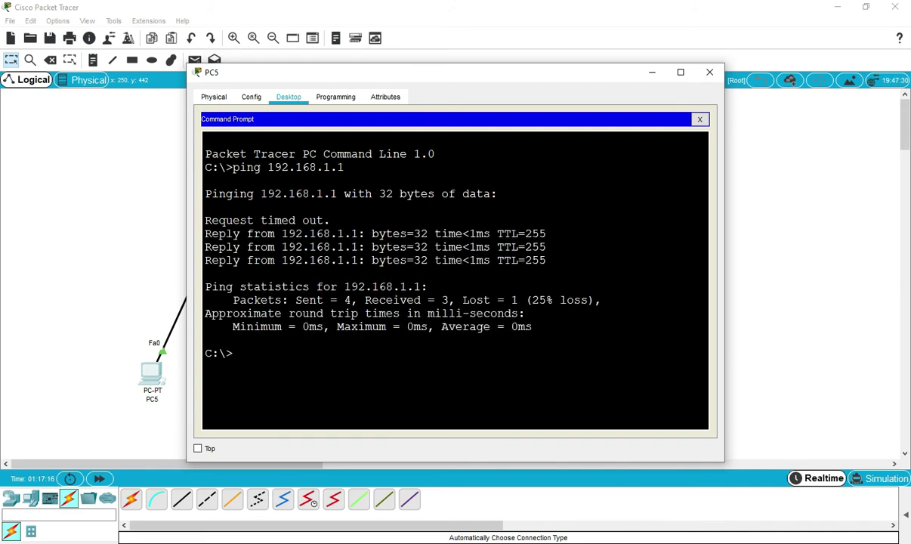
- Examine the individual response lines in PC5's ping output for 192.168.1.1
{"action": "left_click_drag", "start_coordinate": [281, 234], "coordinate": [547, 261]}
{"action": "left_click", "coordinate": [448, 255]}
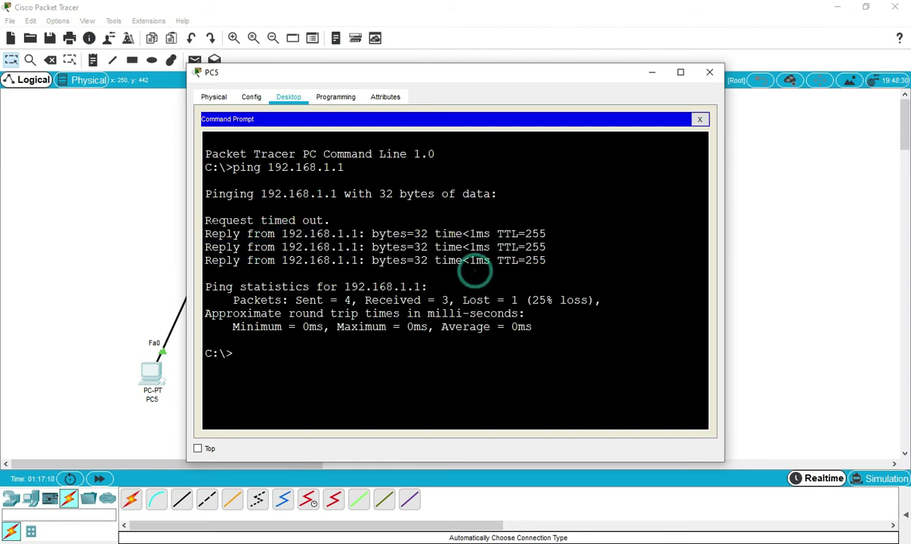
{"action": "left_click_drag", "start_coordinate": [204, 219], "coordinate": [331, 220]}
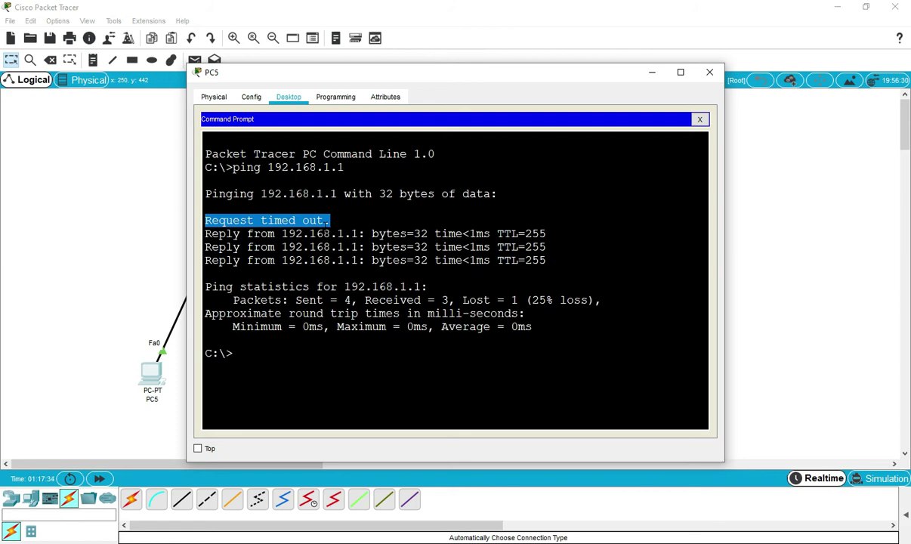
{"action": "left_click", "coordinate": [326, 234]}
{"action": "left_click_drag", "start_coordinate": [323, 220], "coordinate": [198, 220]}
{"action": "left_click", "coordinate": [326, 220]}
{"action": "left_click", "coordinate": [227, 260]}
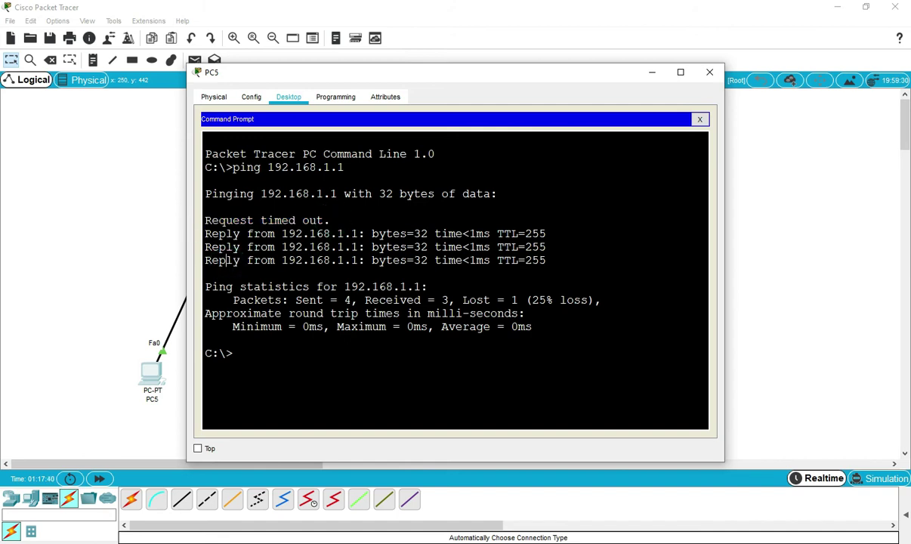
- Repeat the ping to 192.168.1.1 from PC5 and close the PC5 window
{"action": "key", "text": "Up"}
{"action": "key", "text": "Return"}
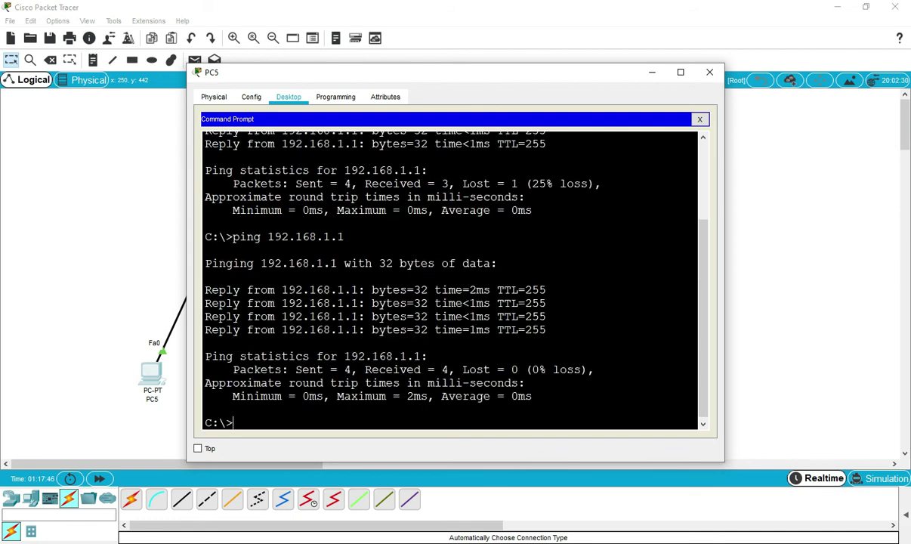
{"action": "key", "text": "Return"}
{"action": "key", "text": "Return"}
{"action": "key", "text": "Return"}
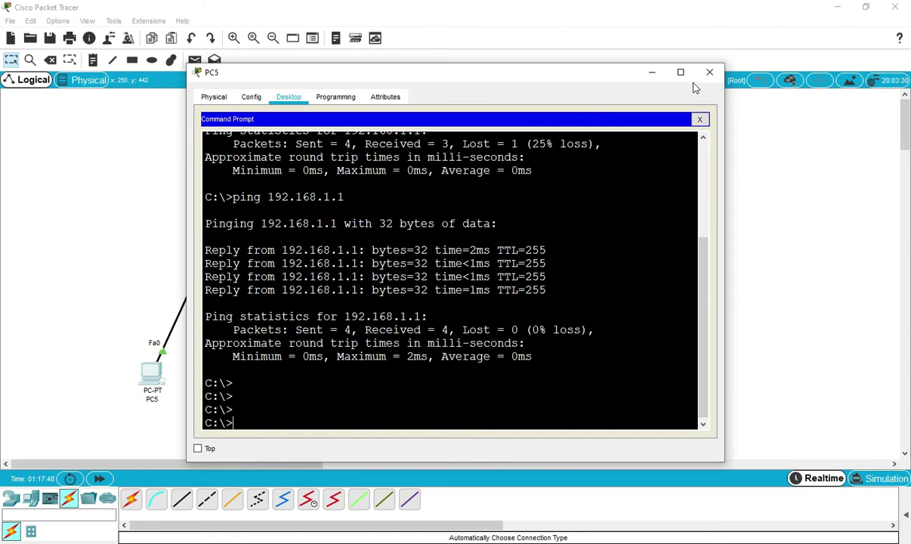
{"action": "left_click", "coordinate": [709, 72]}
- Reopen Switch2's command line and enter global configuration mode with config
{"action": "left_click_drag", "start_coordinate": [159, 173], "coordinate": [340, 370]}
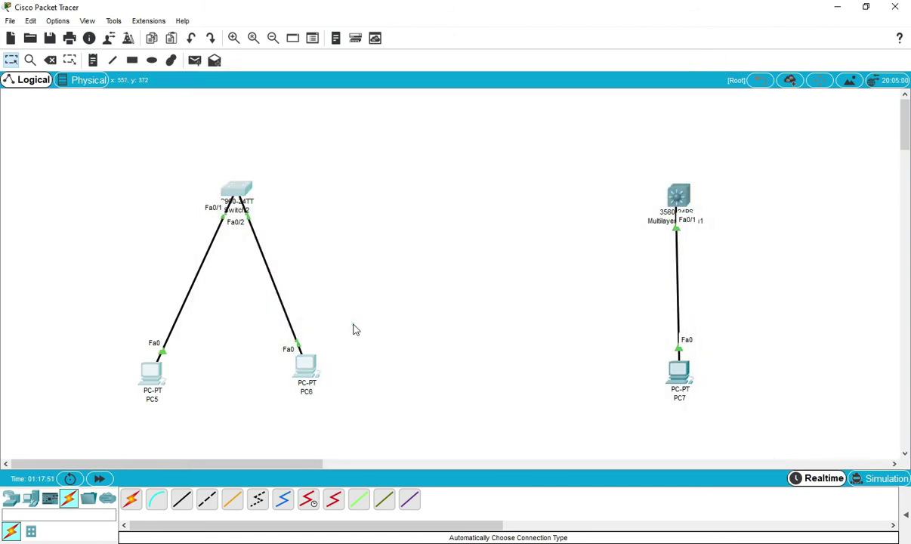
{"action": "left_click", "coordinate": [236, 190]}
{"action": "key", "text": "BackSpace"}
{"action": "key", "text": "BackSpace"}
{"action": "key", "text": "BackSpace"}
{"action": "key", "text": "BackSpace"}
{"action": "key", "text": "BackSpace"}
{"action": "key", "text": "Return"}
{"action": "key", "text": "Return"}
{"action": "key", "text": "Return"}
{"action": "key", "text": "Return"}
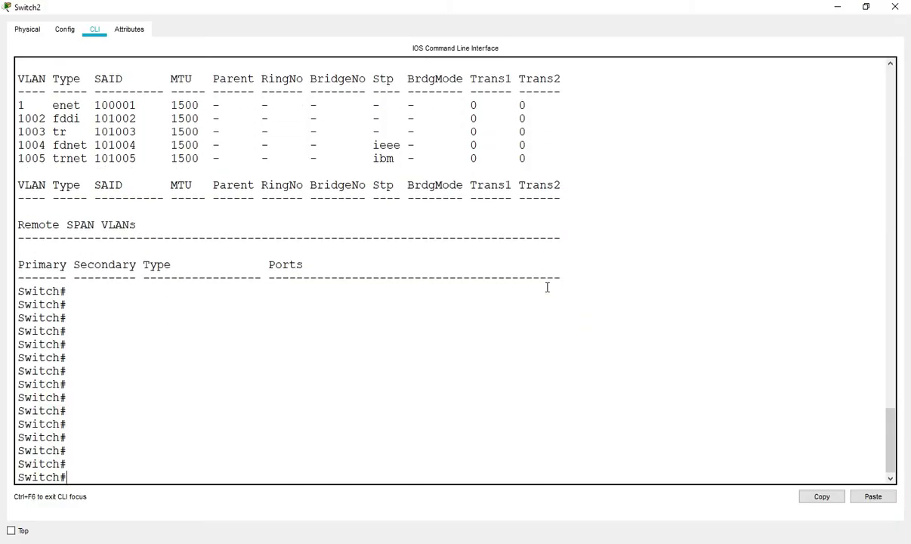
{"action": "type", "text": "config"}
{"action": "key", "text": "Return"}
{"action": "key", "text": "Return"}
{"action": "key", "text": "Return"}
{"action": "key", "text": "Return"}
{"action": "key", "text": "Return"}
{"action": "key", "text": "Return"}
{"action": "key", "text": "Return"}
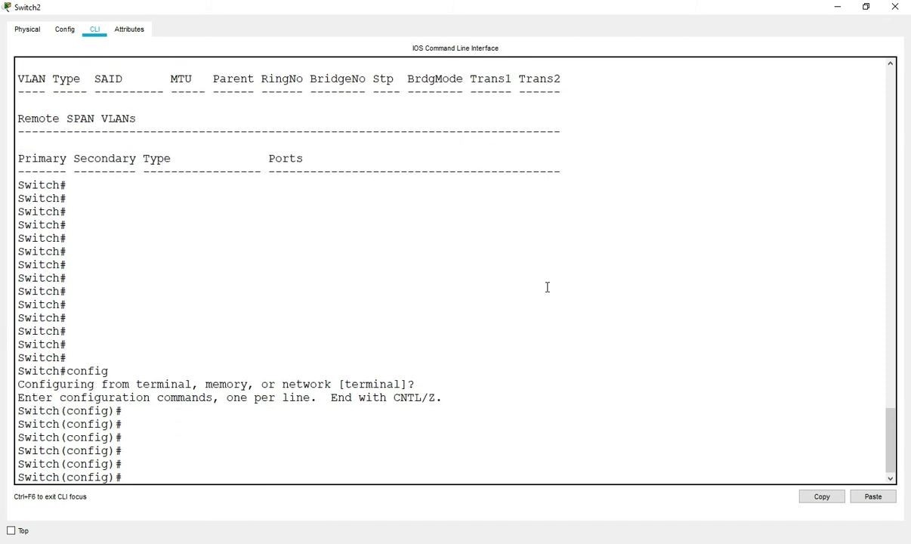
{"action": "key", "text": "Return"}
{"action": "key", "text": "Return"}
{"action": "key", "text": "Return"}
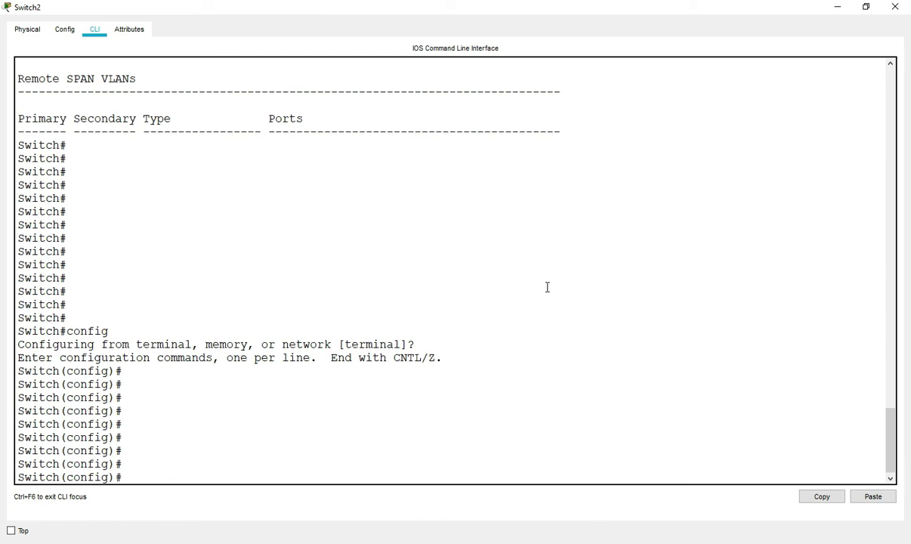
- Set Switch2's domain using ip domain name with the owner's first name, and review the entered command
{"action": "key", "text": "Return"}
{"action": "key", "text": "Return"}
{"action": "key", "text": "Return"}
{"action": "type", "text": "ip domain name pankaj"}
{"action": "key", "text": "Return"}
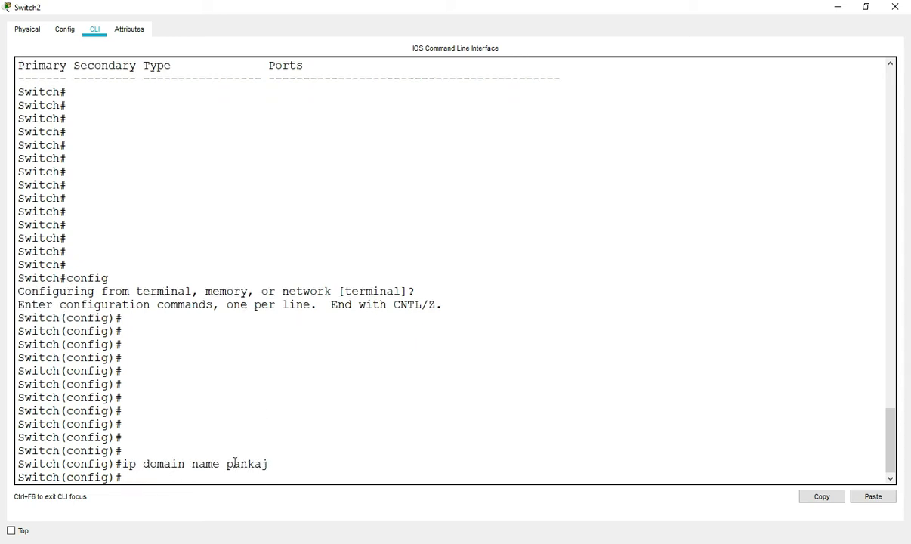
{"action": "left_click_drag", "start_coordinate": [228, 463], "coordinate": [313, 465]}
{"action": "left_click", "coordinate": [312, 464]}
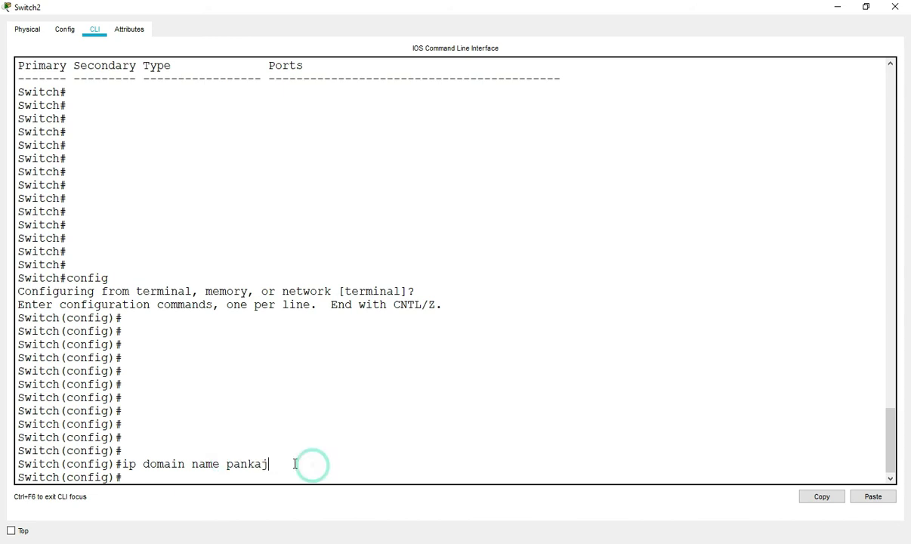
{"action": "left_click", "coordinate": [125, 457]}
{"action": "left_click", "coordinate": [129, 474]}
{"action": "left_click_drag", "start_coordinate": [123, 463], "coordinate": [313, 463]}
{"action": "left_click", "coordinate": [241, 479]}
- Create the local account user1 on Switch2 with the username command, entering its account password
{"action": "type", "text": "use"}
{"action": "key", "text": "Tab"}
{"action": "type", "text": "user"}
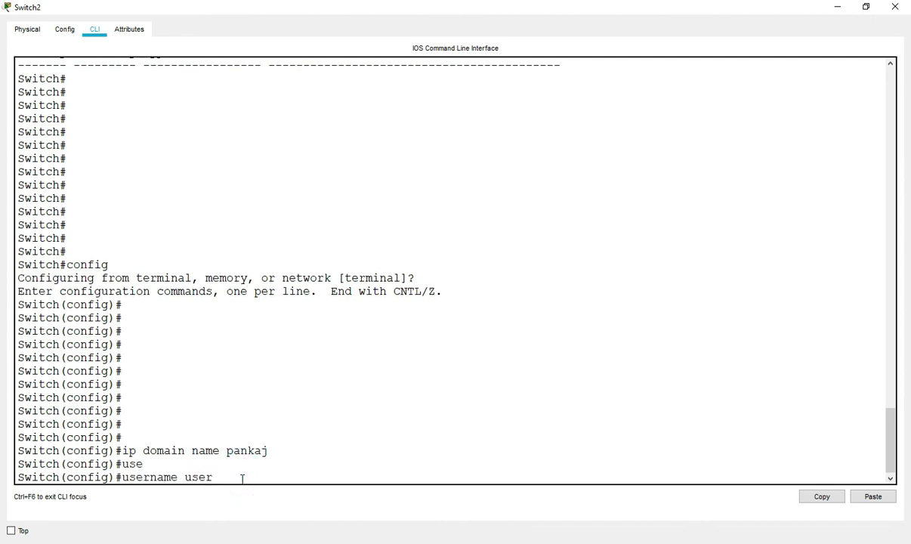
{"action": "type", "text": "r"}
{"action": "key", "text": "BackSpace"}
{"action": "type", "text": "1 pas"}
{"action": "key", "text": "Tab"}
{"action": "type", "text": "123"}
{"action": "key", "text": "Return"}
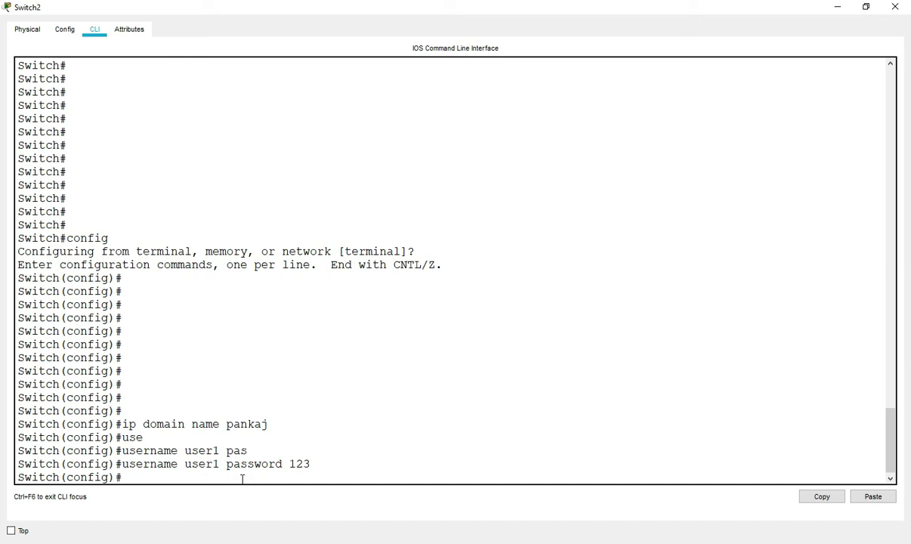
{"action": "key", "text": "Return"}
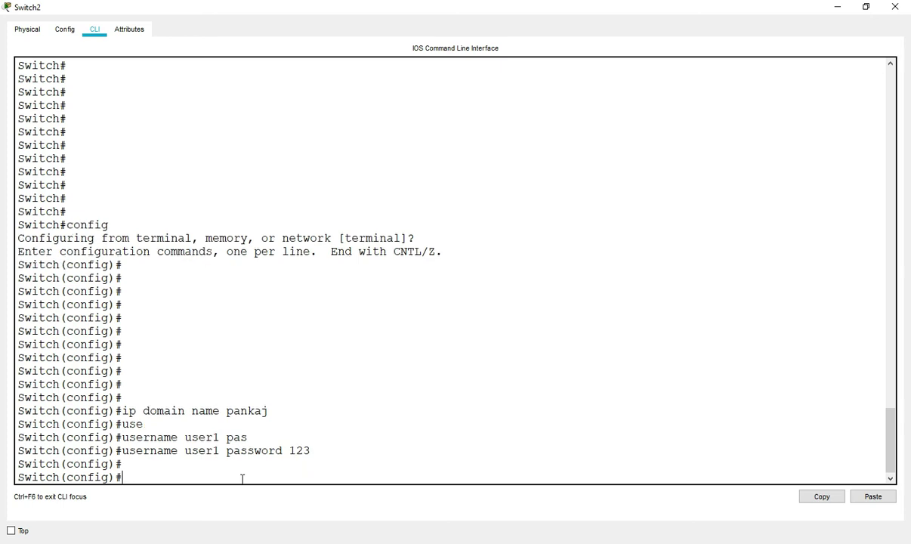
- Enter line configuration mode for the virtual terminal lines with line vty 0 1
{"action": "type", "text": "lin"}
{"action": "key", "text": "Tab"}
{"action": "type", "text": "v"}
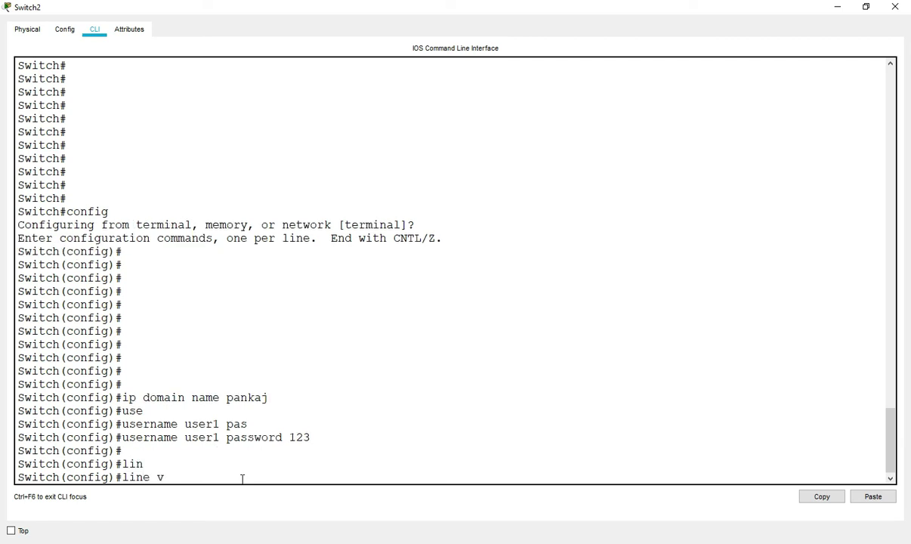
{"action": "type", "text": "ty 0"}
{"action": "key", "text": "Tab"}
{"action": "type", "text": "0 "}
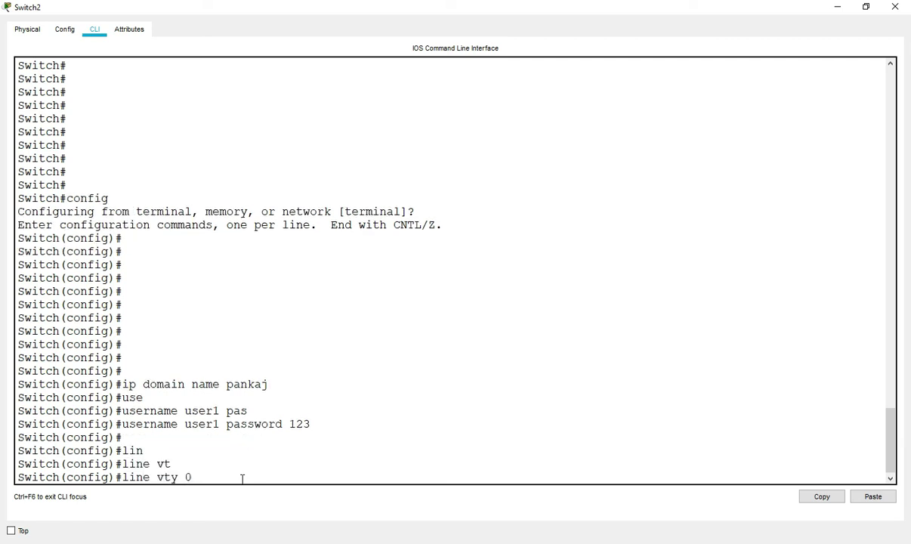
{"action": "type", "text": "1"}
{"action": "key", "text": "Return"}
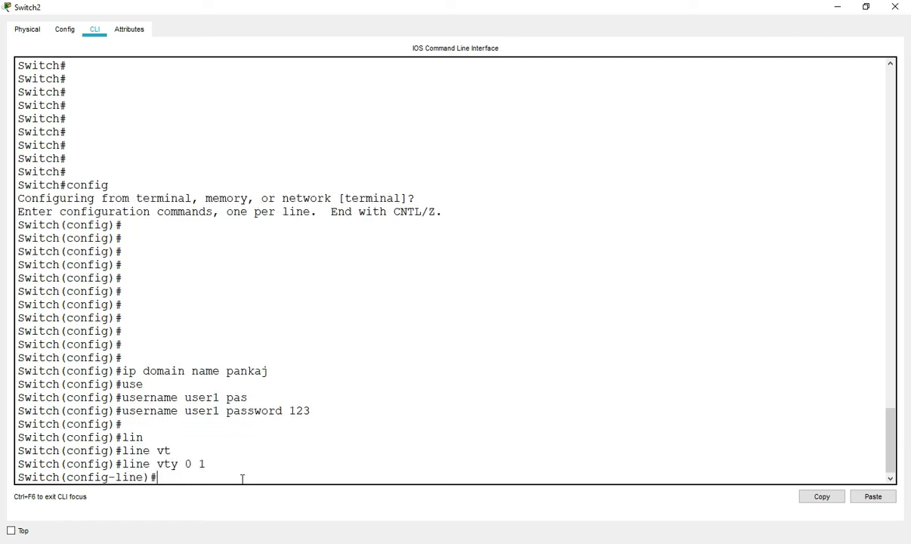
{"action": "left_click_drag", "start_coordinate": [185, 464], "coordinate": [203, 467]}
{"action": "left_click", "coordinate": [202, 467]}
- Apply login local to the VTY lines and review the username command for user1
{"action": "key", "text": "Return"}
{"action": "key", "text": "Return"}
{"action": "key", "text": "Return"}
{"action": "type", "text": "login local"}
{"action": "key", "text": "Return"}
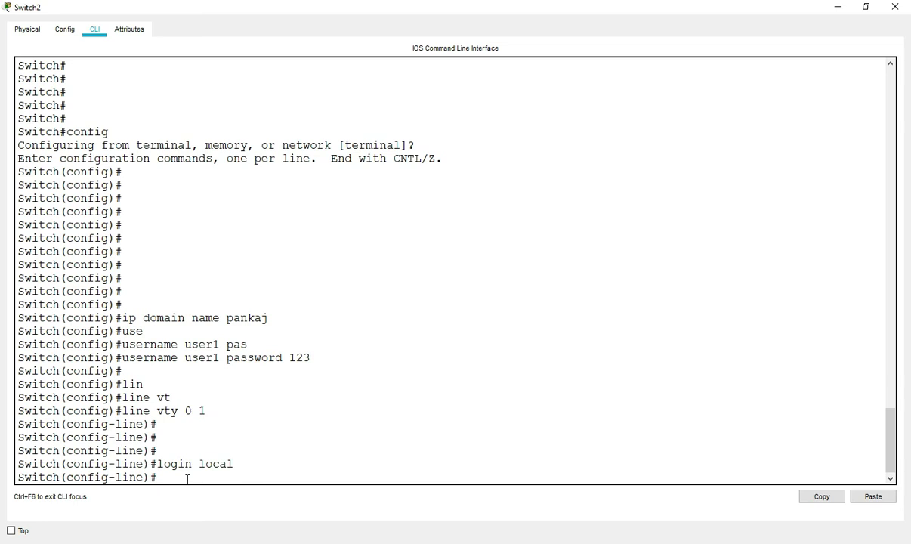
{"action": "left_click_drag", "start_coordinate": [157, 345], "coordinate": [271, 368]}
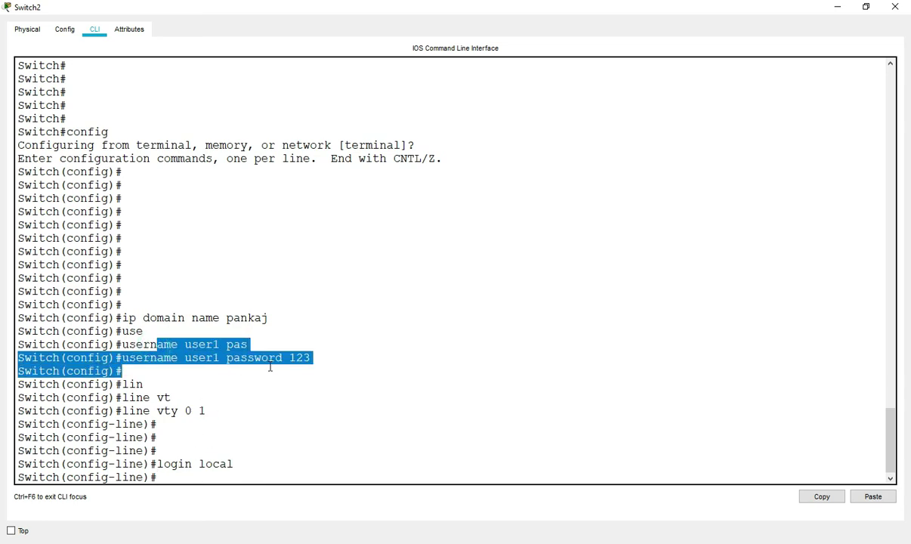
{"action": "left_click", "coordinate": [168, 475]}
{"action": "left_click_drag", "start_coordinate": [185, 358], "coordinate": [214, 358]}
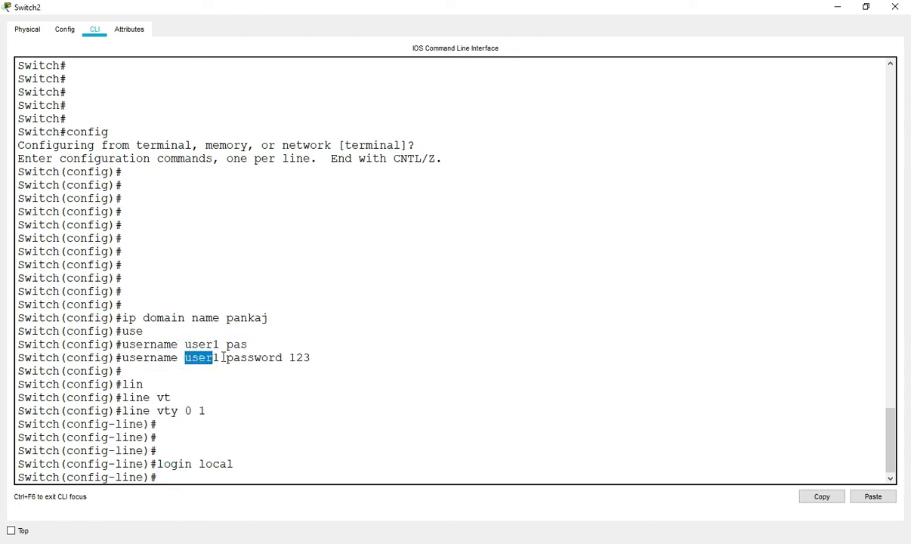
{"action": "left_click", "coordinate": [176, 466]}
{"action": "left_click", "coordinate": [176, 469]}
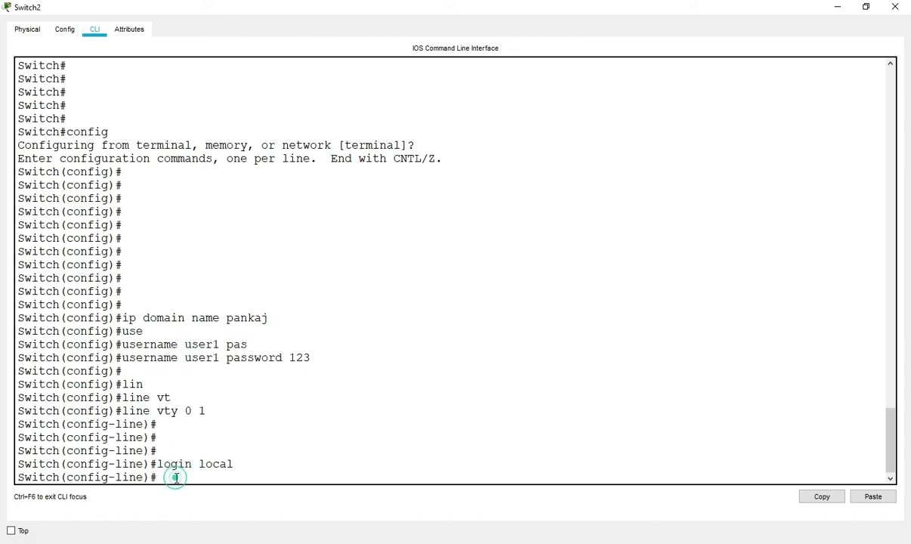
- Restrict the VTY lines to SSH with transport input ssh, and exit line configuration mode
{"action": "type", "text": "tra"}
{"action": "key", "text": "Tab"}
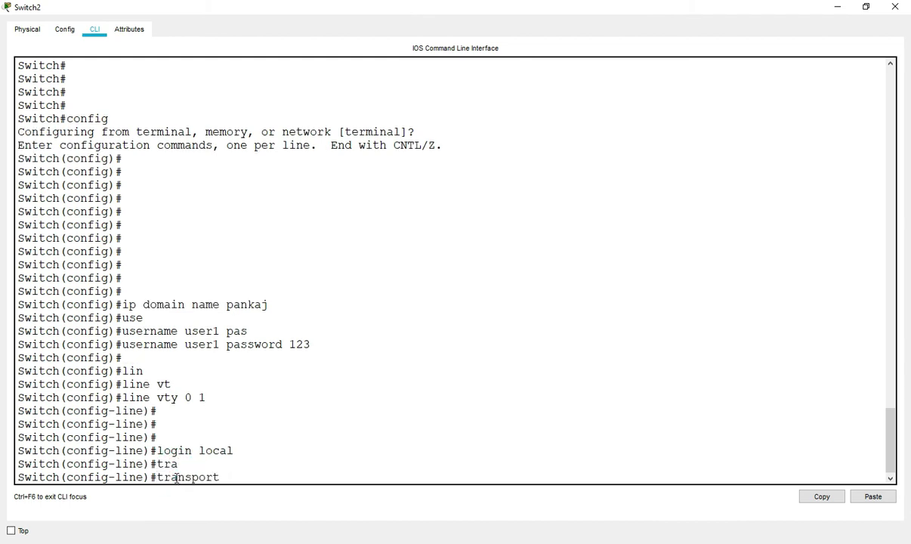
{"action": "type", "text": "in"}
{"action": "key", "text": "Tab"}
{"action": "type", "text": "s"}
{"action": "key", "text": "Tab"}
{"action": "key", "text": "Return"}
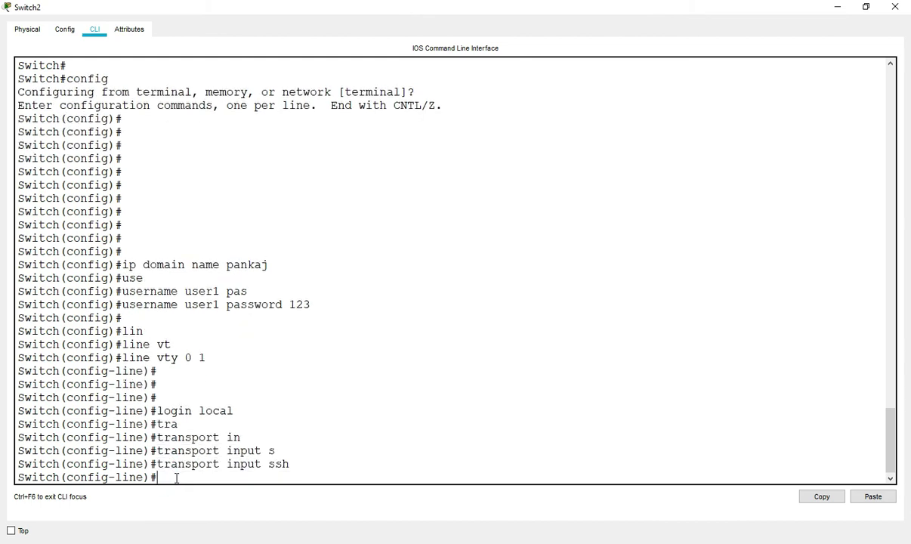
{"action": "key", "text": "Return"}
{"action": "key", "text": "Return"}
{"action": "key", "text": "Return"}
{"action": "type", "text": "exit"}
{"action": "key", "text": "Return"}
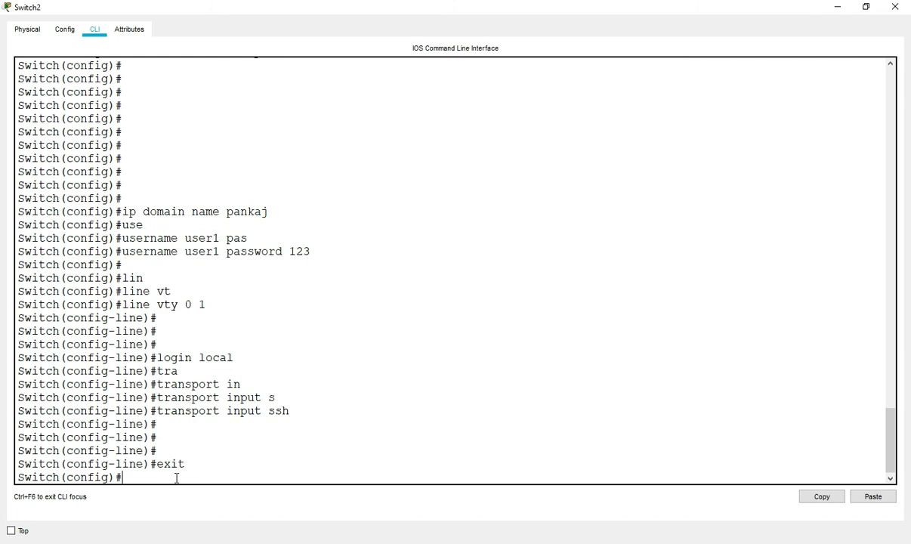
- Set Switch2's privileged-mode password with the enable secret command, and review the entered command
{"action": "type", "text": "ena"}
{"action": "key", "text": "Tab"}
{"action": "type", "text": "se"}
{"action": "key", "text": "Tab"}
{"action": "type", "text": "123"}
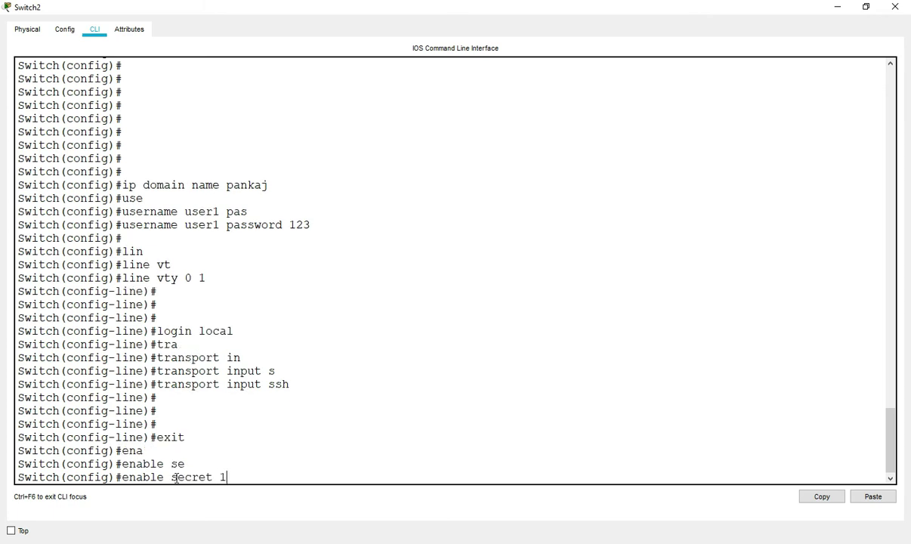
{"action": "key", "text": "Return"}
{"action": "key", "text": "Return"}
{"action": "key", "text": "Return"}
{"action": "key", "text": "Return"}
{"action": "key", "text": "Return"}
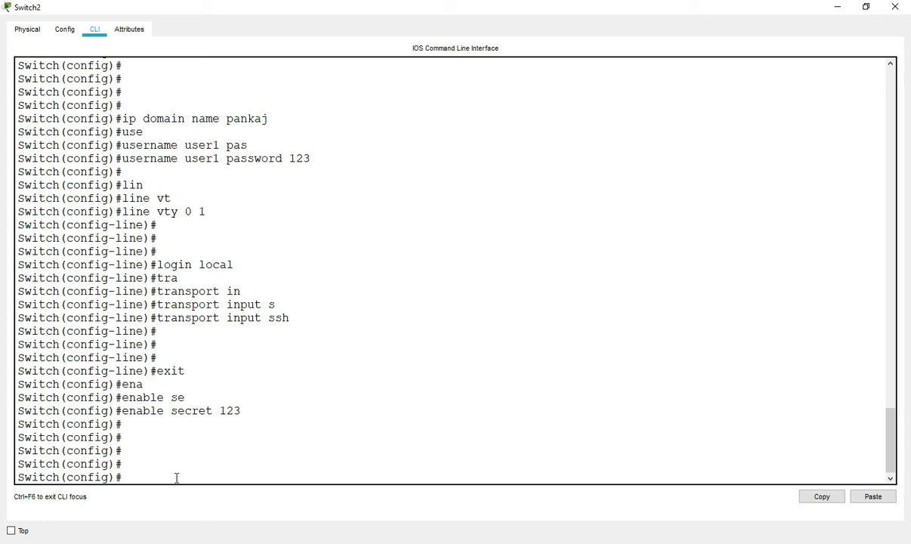
{"action": "left_click_drag", "start_coordinate": [171, 410], "coordinate": [226, 412]}
{"action": "left_click_drag", "start_coordinate": [23, 411], "coordinate": [164, 410]}
{"action": "left_click", "coordinate": [213, 411]}
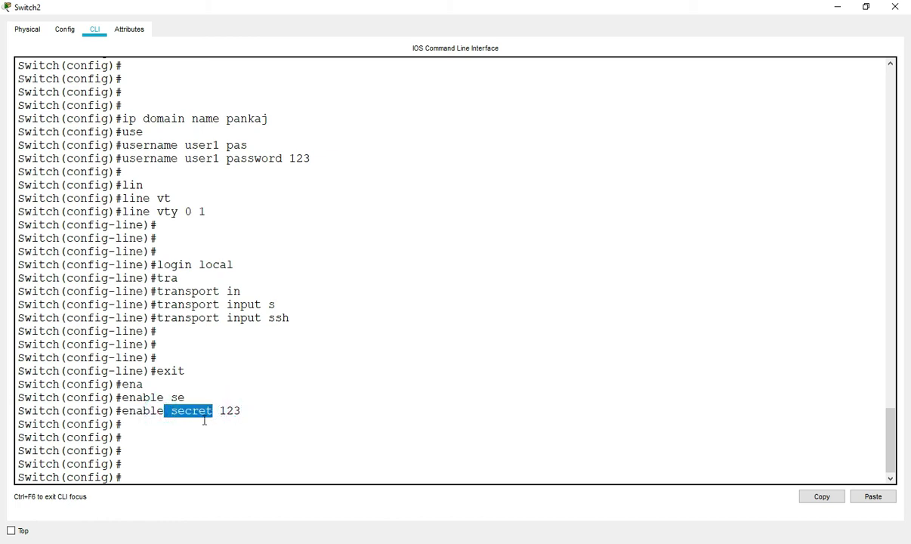
{"action": "left_click", "coordinate": [203, 420]}
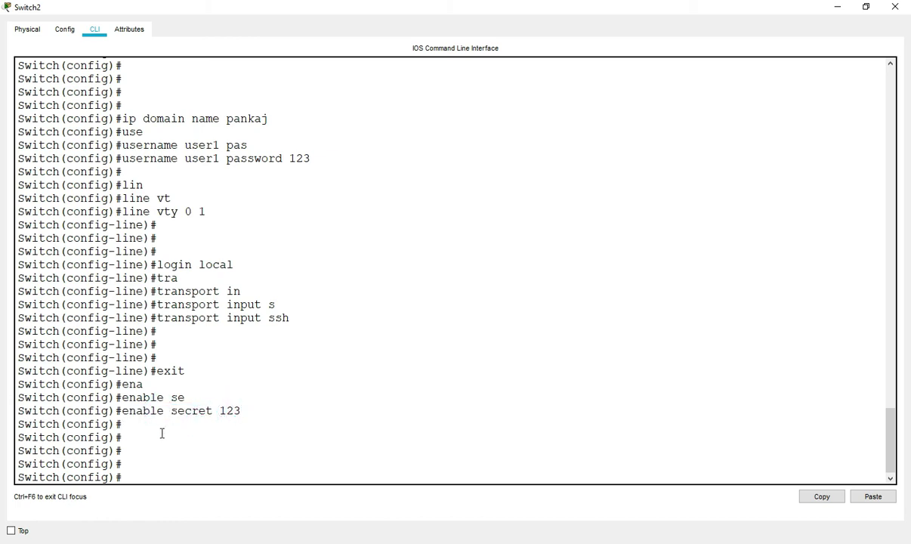
- Set Switch2's hostname to SW1 with the hostname command
{"action": "key", "text": "Return"}
{"action": "key", "text": "Return"}
{"action": "key", "text": "Return"}
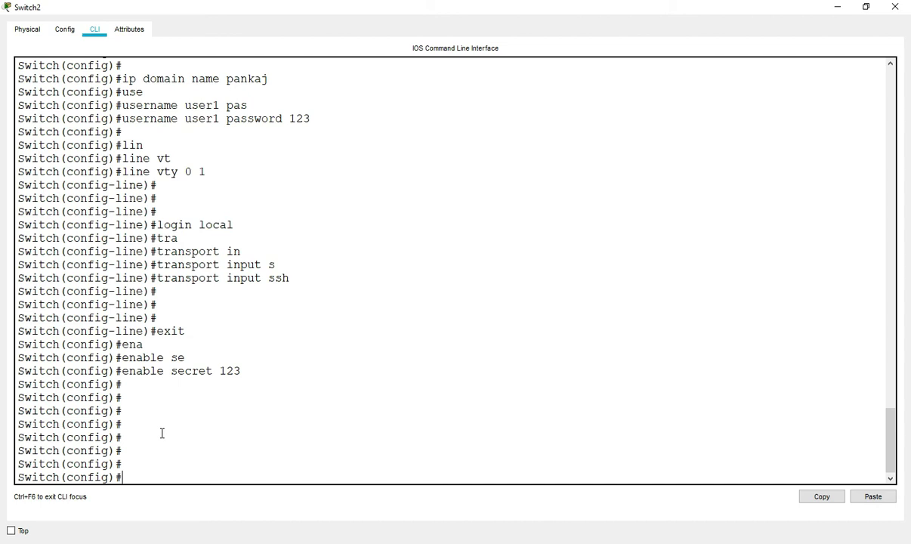
{"action": "type", "text": "ho"}
{"action": "key", "text": "Tab"}
{"action": "type", "text": "SW1"}
{"action": "key", "text": "Return"}
{"action": "key", "text": "Return"}
{"action": "key", "text": "Return"}
{"action": "key", "text": "Return"}
{"action": "key", "text": "Return"}
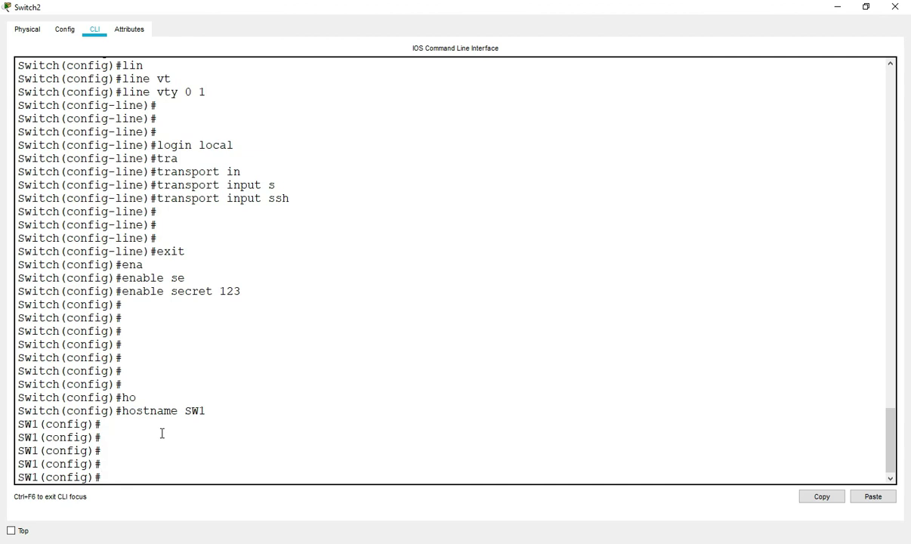
- Start RSA key generation on SW1 with the crypto key generate rsa command
{"action": "key", "text": "Return"}
{"action": "type", "text": "cr"}
{"action": "key", "text": "Tab"}
{"action": "type", "text": "ke"}
{"action": "key", "text": "Tab"}
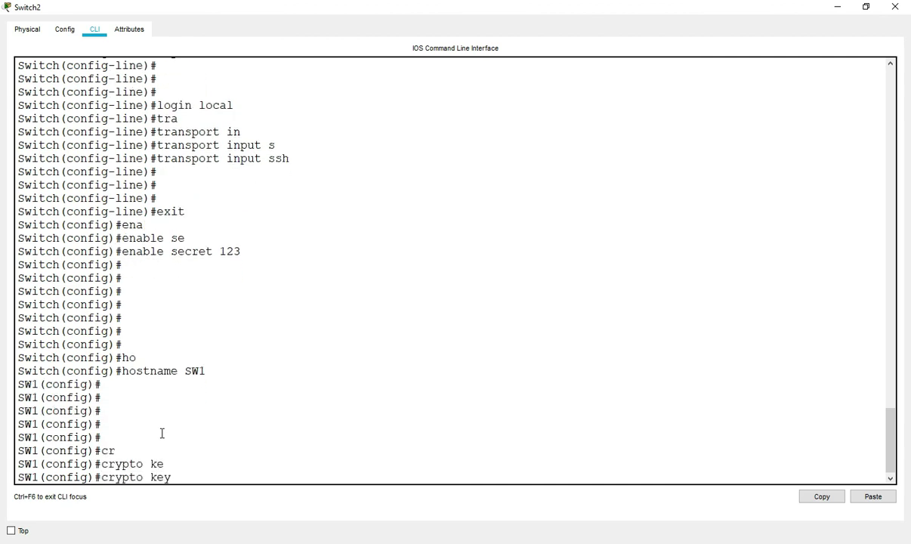
{"action": "type", "text": "ge"}
{"action": "key", "text": "Tab"}
{"action": "type", "text": "r"}
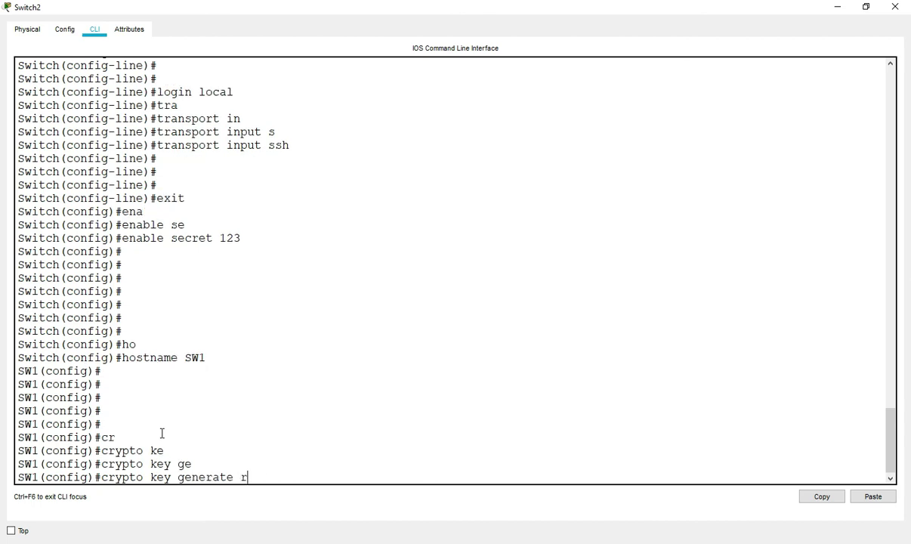
{"action": "key", "text": "Tab"}
{"action": "key", "text": "Return"}
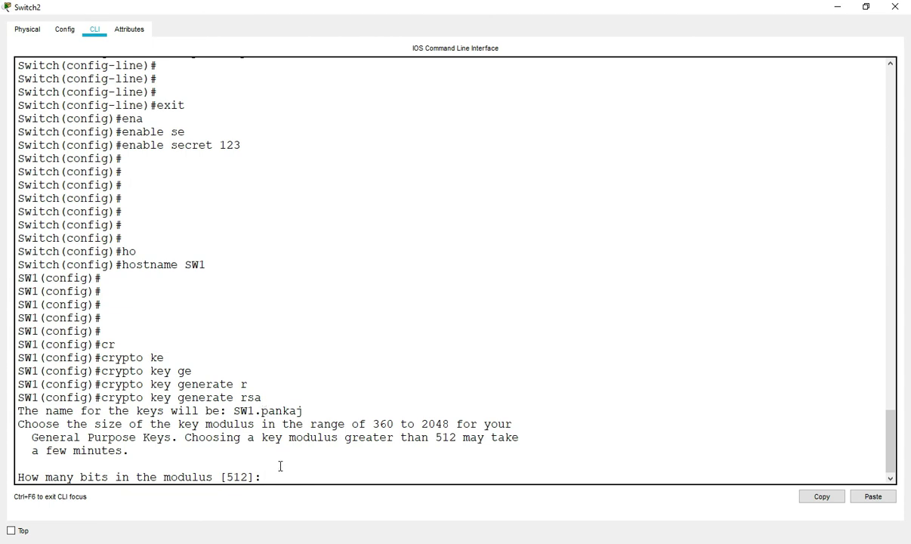
- Examine the RSA key prompt for the key name, the allowed modulus range and the default size
{"action": "left_click_drag", "start_coordinate": [96, 476], "coordinate": [211, 477]}
{"action": "left_click", "coordinate": [33, 411]}
{"action": "left_click_drag", "start_coordinate": [33, 410], "coordinate": [96, 410]}
{"action": "left_click_drag", "start_coordinate": [164, 410], "coordinate": [315, 401]}
{"action": "left_click", "coordinate": [261, 414]}
{"action": "left_click", "coordinate": [107, 431]}
{"action": "left_click_drag", "start_coordinate": [374, 425], "coordinate": [455, 425]}
{"action": "left_click_drag", "start_coordinate": [226, 477], "coordinate": [264, 473]}
- Set the RSA key modulus to 1024 bits, generate the keys, and check the entered value
{"action": "left_click", "coordinate": [264, 474]}
{"action": "type", "text": "1024"}
{"action": "key", "text": "Return"}
{"action": "key", "text": "Return"}
{"action": "key", "text": "Return"}
{"action": "key", "text": "Return"}
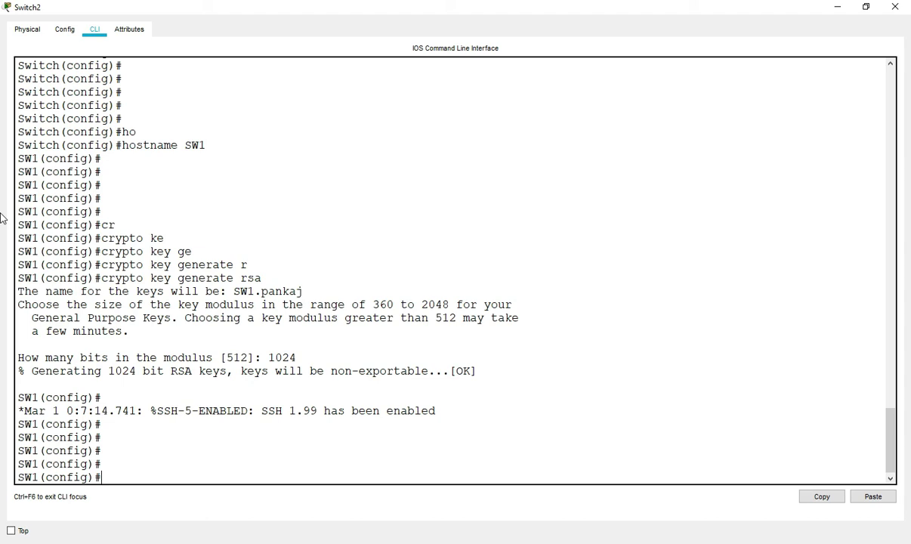
{"action": "left_click_drag", "start_coordinate": [215, 358], "coordinate": [296, 359]}
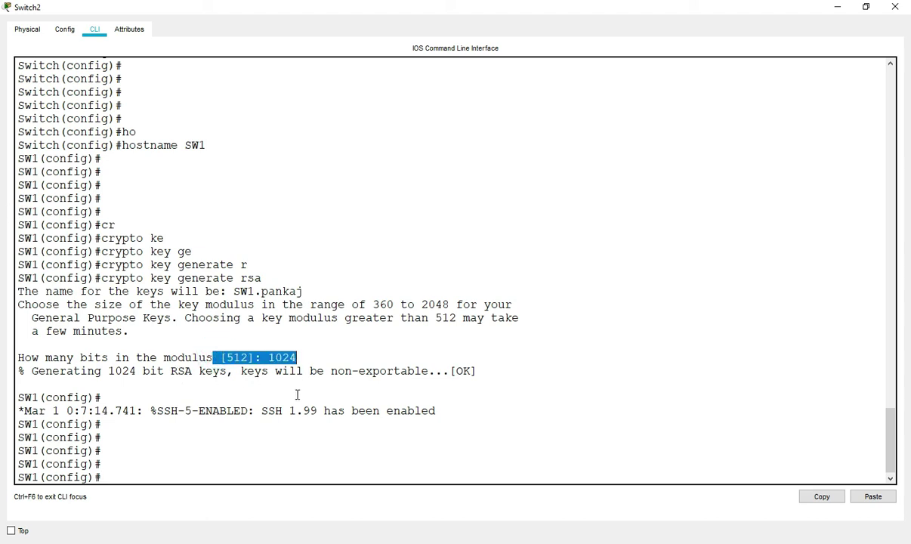
{"action": "key", "text": "Return"}
{"action": "key", "text": "Return"}
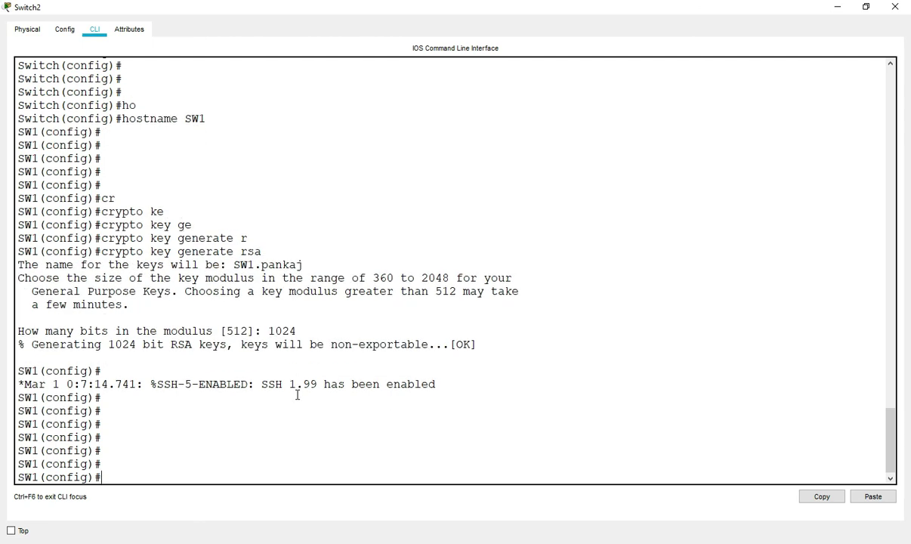
{"action": "key", "text": "Return"}
{"action": "key", "text": "Return"}
{"action": "key", "text": "Return"}
{"action": "key", "text": "Return"}
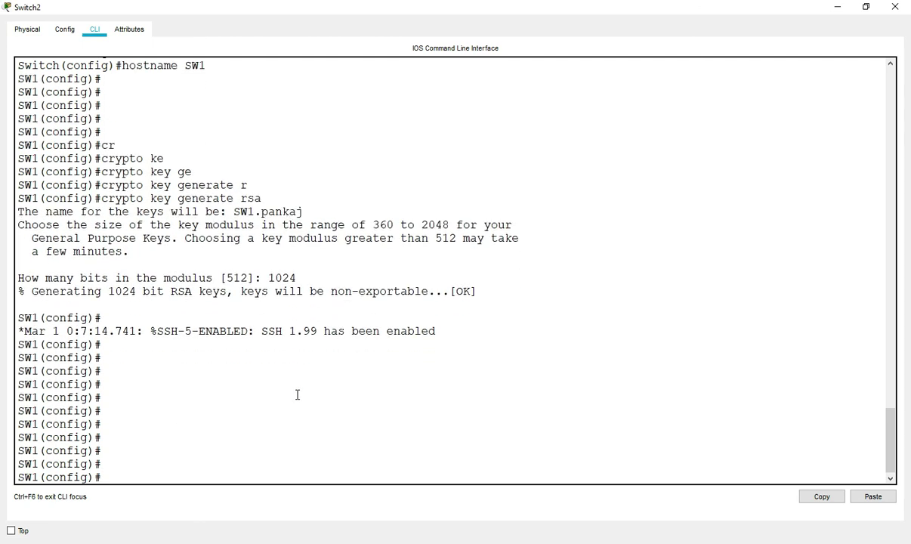
- Review the domain name, username, line vty, login local and transport input commands in Switch2's CLI history
{"action": "scroll", "coordinate": [296, 394], "scroll_direction": "up", "scroll_amount": 12}
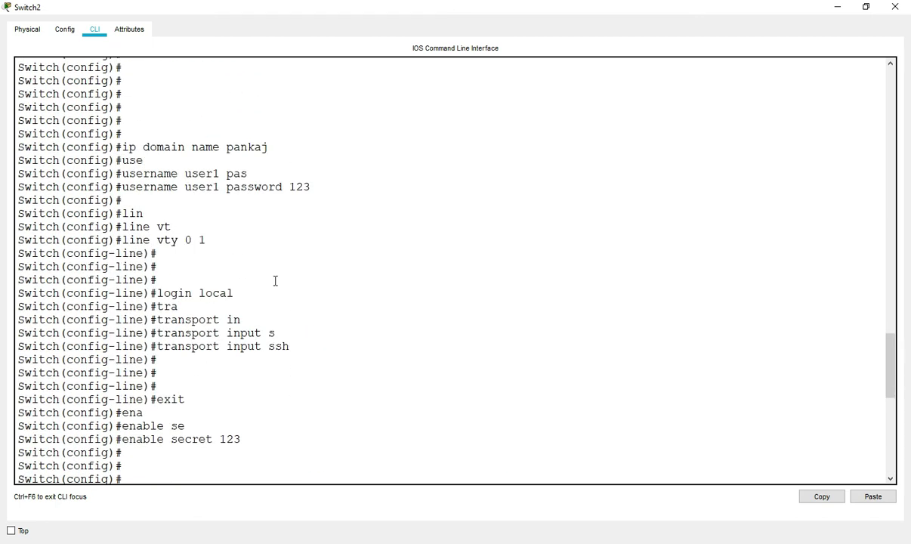
{"action": "scroll", "coordinate": [245, 239], "scroll_direction": "up", "scroll_amount": 1}
{"action": "scroll", "coordinate": [245, 238], "scroll_direction": "up", "scroll_amount": 1}
{"action": "left_click_drag", "start_coordinate": [272, 223], "coordinate": [408, 238]}
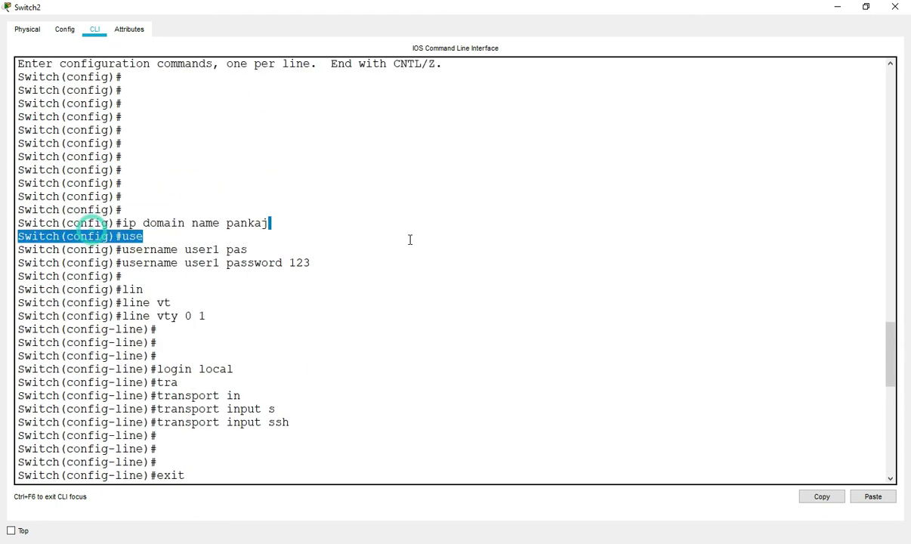
{"action": "left_click", "coordinate": [155, 262]}
{"action": "left_click_drag", "start_coordinate": [120, 263], "coordinate": [251, 250]}
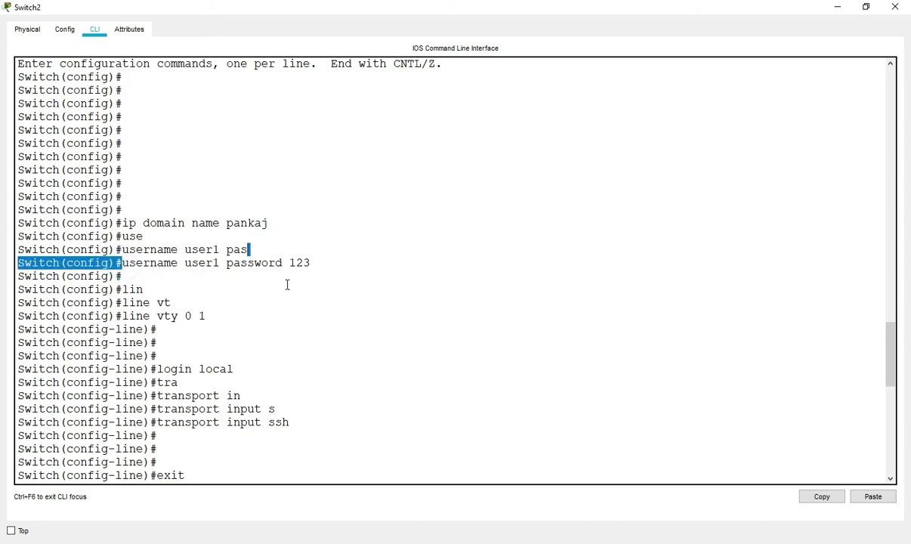
{"action": "scroll", "coordinate": [174, 202], "scroll_direction": "down", "scroll_amount": 3}
{"action": "left_click_drag", "start_coordinate": [133, 201], "coordinate": [175, 189]}
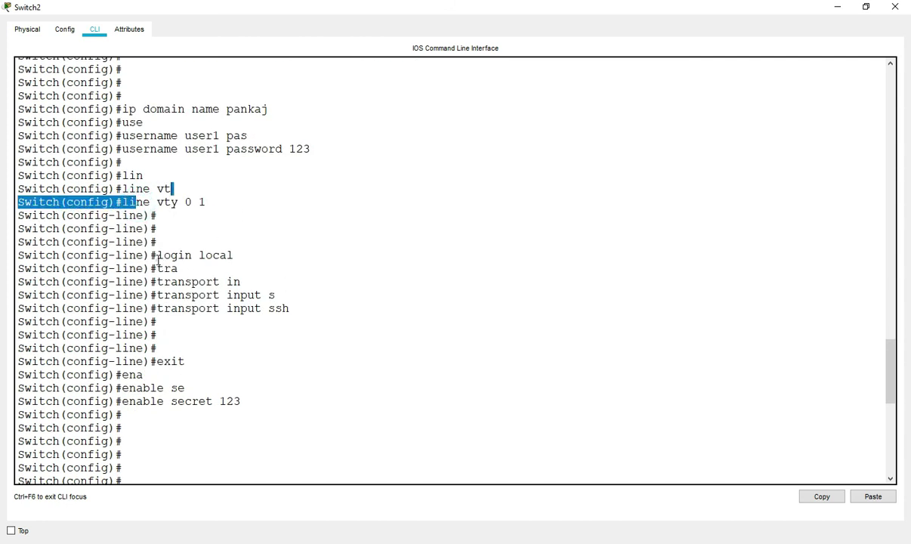
{"action": "left_click_drag", "start_coordinate": [154, 255], "coordinate": [236, 255]}
{"action": "left_click_drag", "start_coordinate": [136, 308], "coordinate": [157, 321]}
- Review the enable secret, hostname and RSA key generation entries in Switch2's CLI history
{"action": "scroll", "coordinate": [325, 337], "scroll_direction": "down", "scroll_amount": 3}
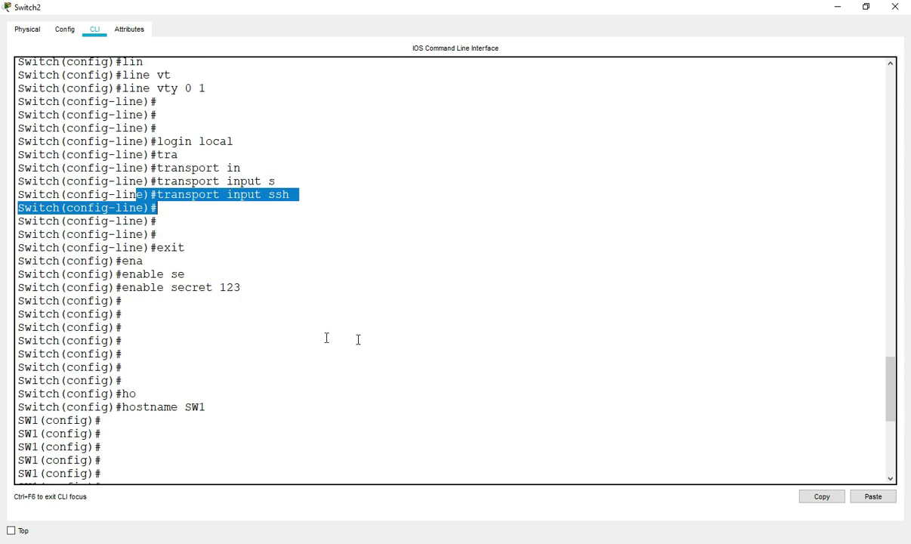
{"action": "left_click_drag", "start_coordinate": [102, 287], "coordinate": [268, 293]}
{"action": "scroll", "coordinate": [248, 297], "scroll_direction": "down", "scroll_amount": 6}
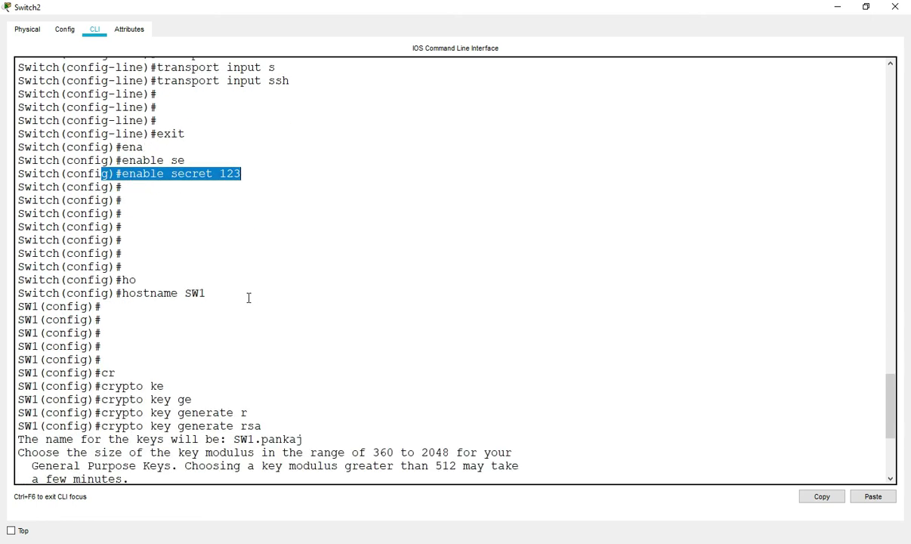
{"action": "left_click_drag", "start_coordinate": [104, 195], "coordinate": [210, 181]}
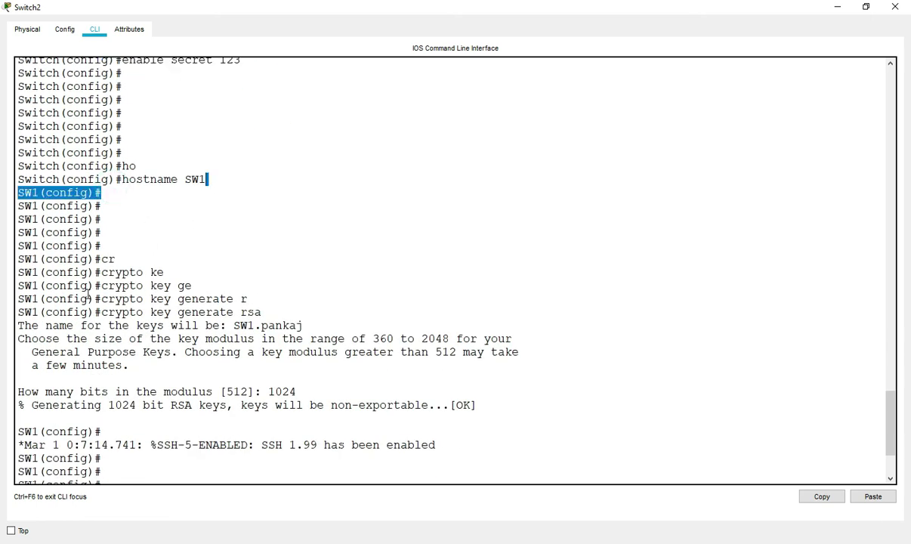
{"action": "left_click_drag", "start_coordinate": [46, 325], "coordinate": [269, 325]}
{"action": "scroll", "coordinate": [269, 325], "scroll_direction": "down", "scroll_amount": 3}
{"action": "left_click_drag", "start_coordinate": [157, 276], "coordinate": [296, 275]}
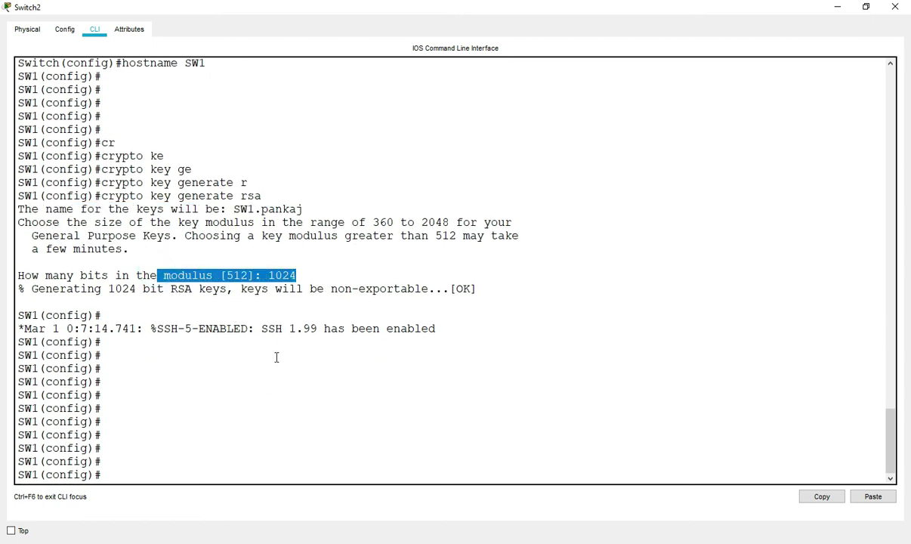
- Minimize Switch2's window and open the Command Prompt on PC5
{"action": "left_click", "coordinate": [837, 7]}
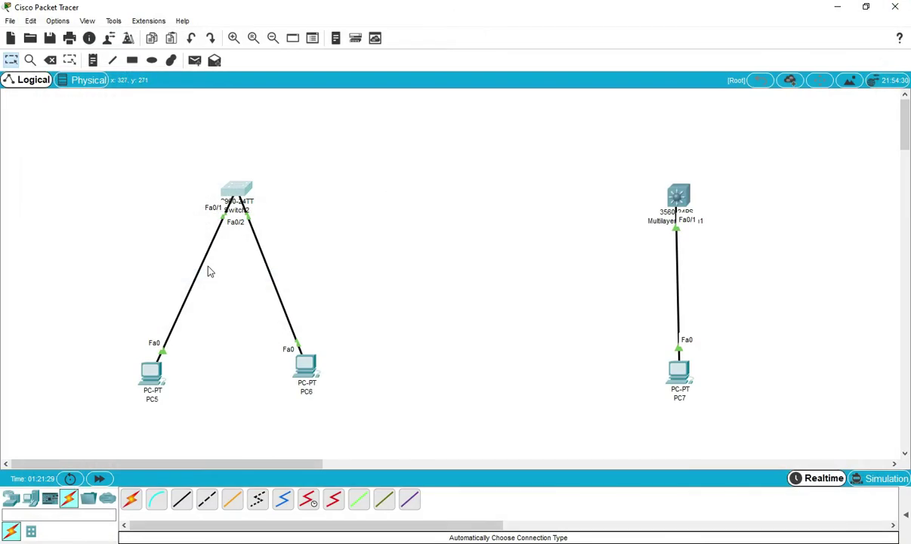
{"action": "left_click", "coordinate": [151, 370]}
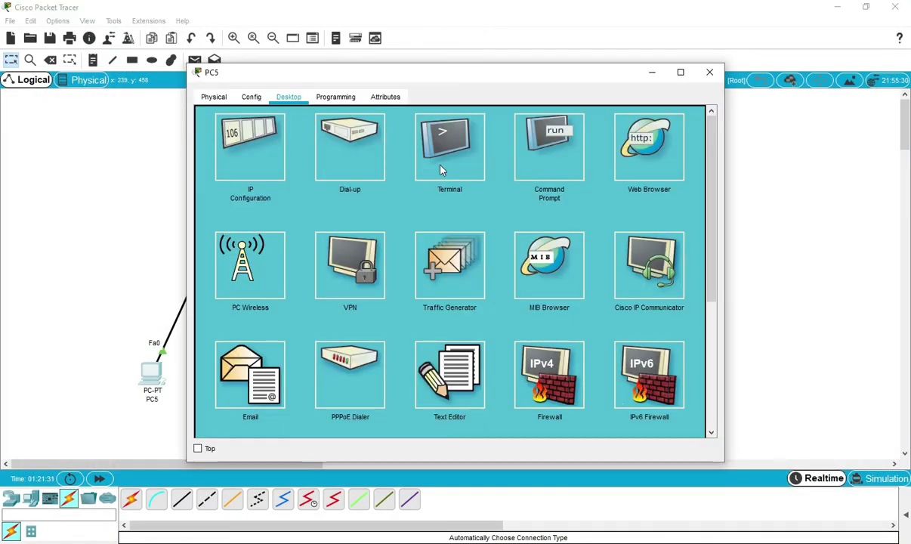
{"action": "left_click", "coordinate": [548, 146]}
{"action": "key", "text": "Return"}
{"action": "key", "text": "Return"}
{"action": "key", "text": "Return"}
{"action": "key", "text": "Return"}
{"action": "key", "text": "Return"}
{"action": "key", "text": "Return"}
{"action": "key", "text": "Return"}
{"action": "key", "text": "Return"}
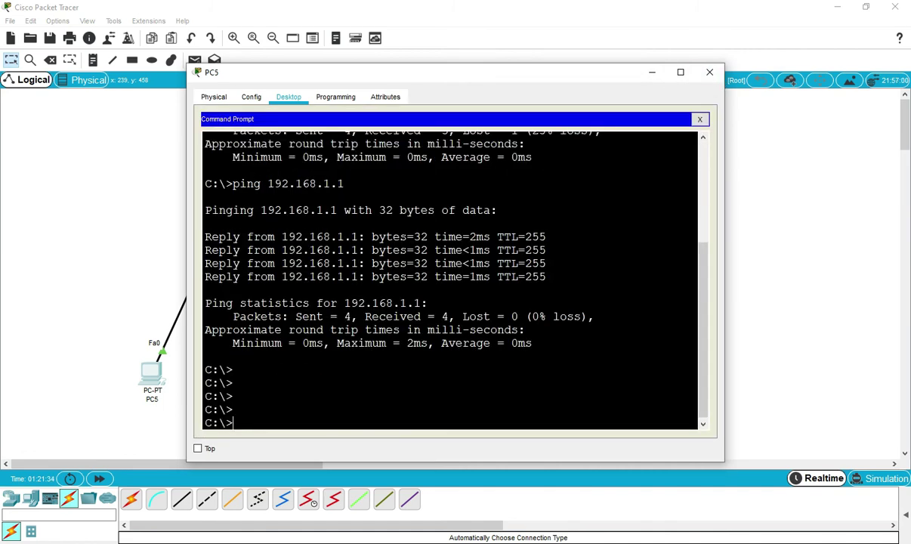
- Connect from PC5 to 192.168.1.1 over SSH with ssh -l user1, entering the account password
{"action": "type", "text": "ssh -l"}
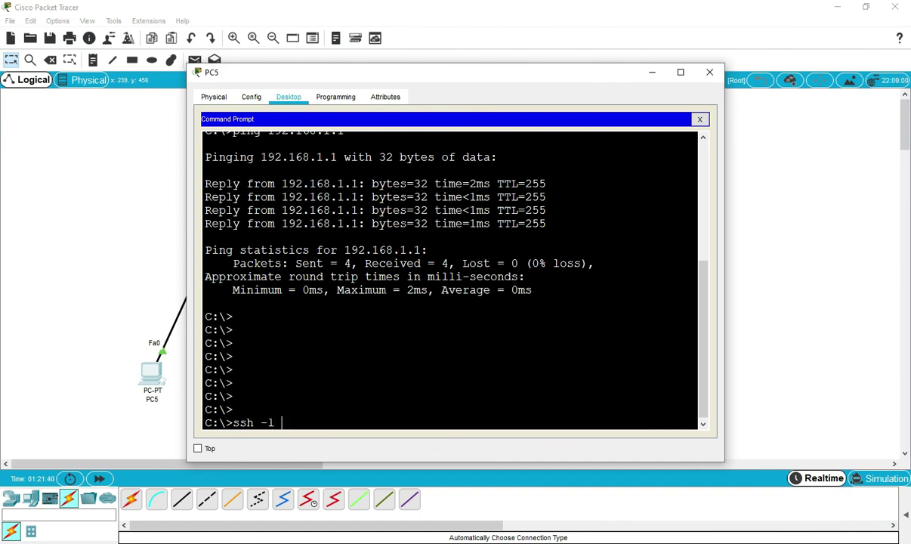
{"action": "type", "text": "user1 192.168.1.1"}
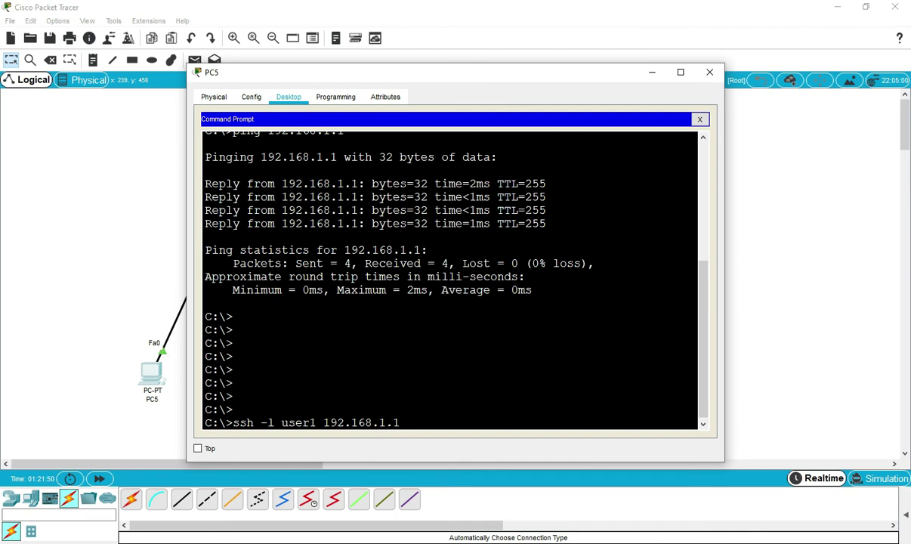
{"action": "key", "text": "Return"}
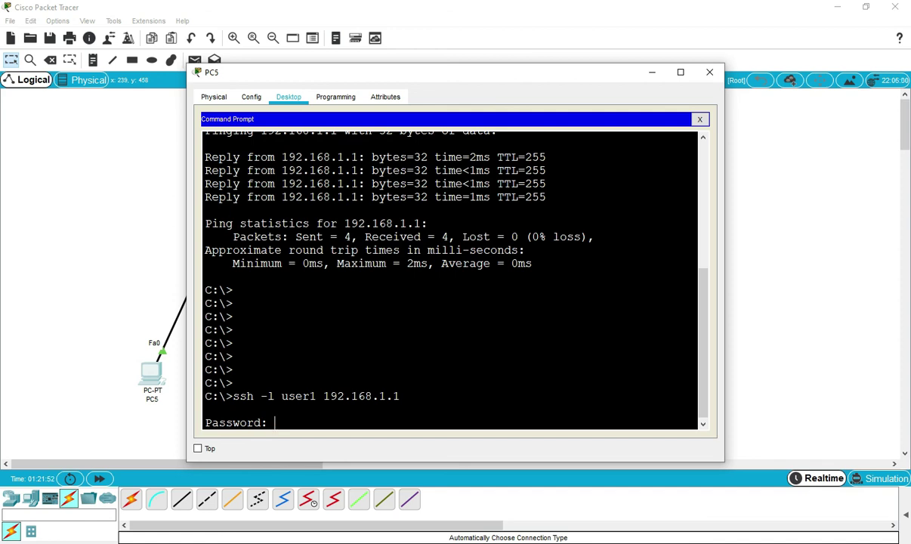
{"action": "key", "text": "Return"}
{"action": "key", "text": "Return"}
{"action": "key", "text": "Return"}
{"action": "key", "text": "Return"}
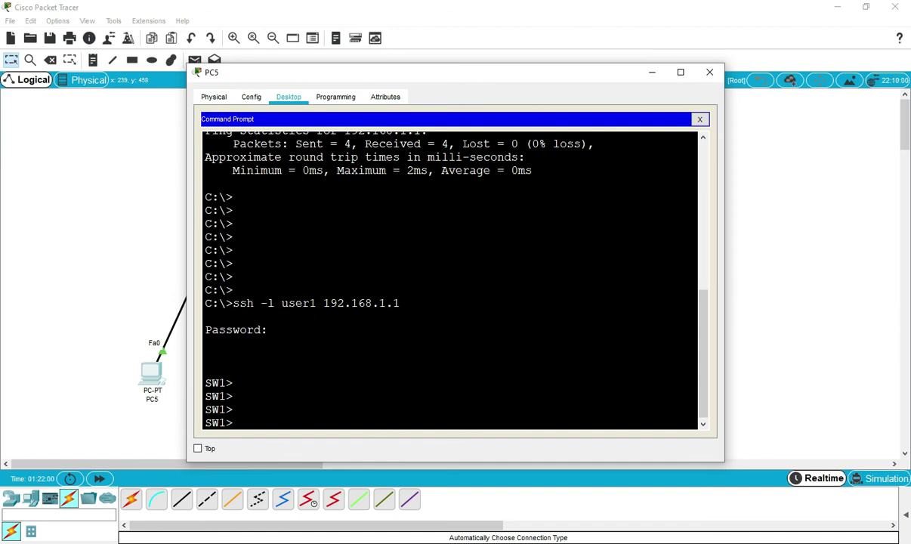
- Close PC5, reopen Switch2's CLI maximized, and highlight the SSH configuration history through to the last prompt
{"action": "left_click", "coordinate": [709, 72]}
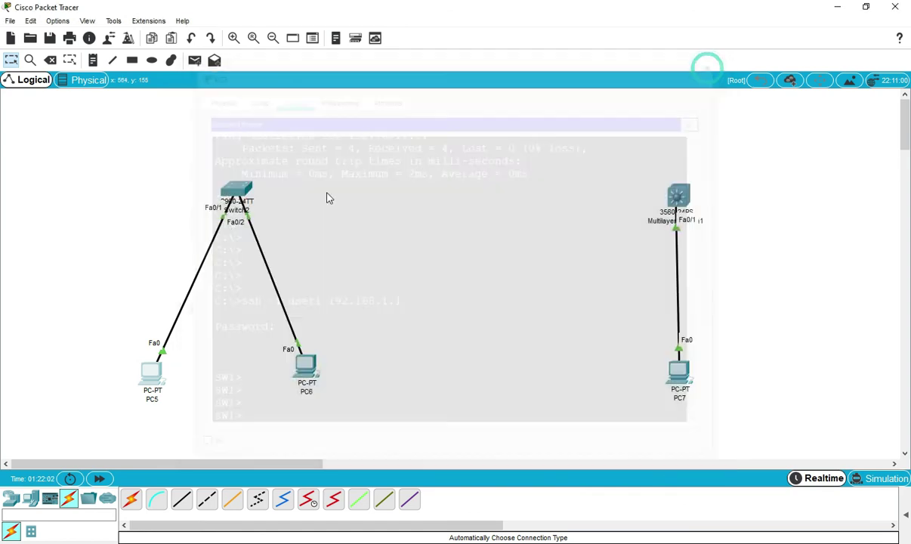
{"action": "left_click", "coordinate": [242, 189]}
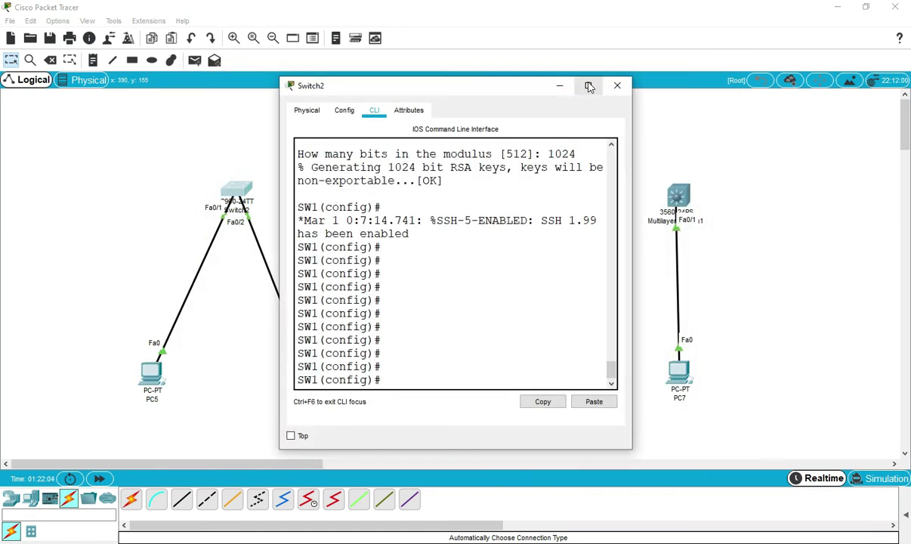
{"action": "left_click", "coordinate": [588, 85]}
{"action": "scroll", "coordinate": [166, 189], "scroll_direction": "up", "scroll_amount": 20}
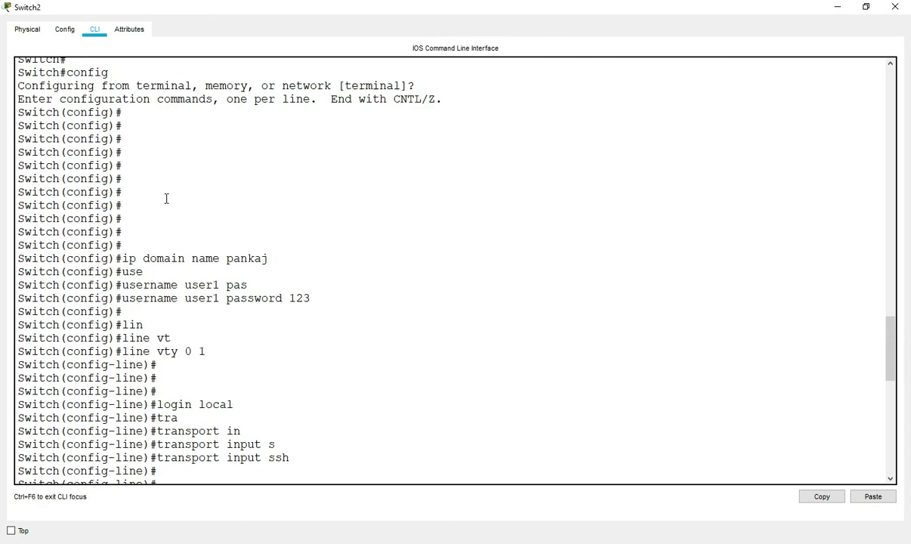
{"action": "scroll", "coordinate": [167, 198], "scroll_direction": "down", "scroll_amount": 8}
{"action": "left_click_drag", "start_coordinate": [145, 142], "coordinate": [261, 510]}
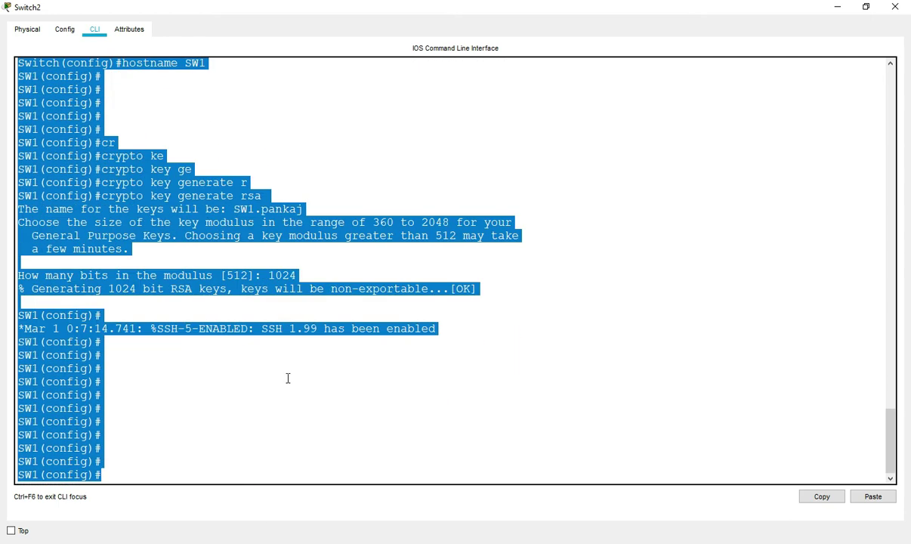
- Review Switch2's CLI history back to the management IP setup, highlighting the interface vlan 1 and ip add 192.168.1.1 255.255.255.0 entries
{"action": "left_click", "coordinate": [289, 113]}
{"action": "scroll", "coordinate": [311, 214], "scroll_direction": "up", "scroll_amount": 15}
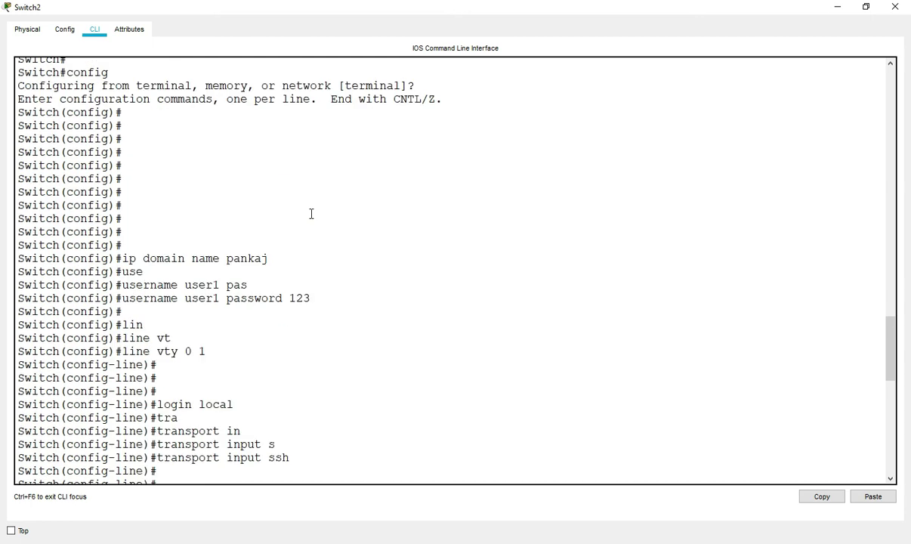
{"action": "scroll", "coordinate": [311, 215], "scroll_direction": "up", "scroll_amount": 20}
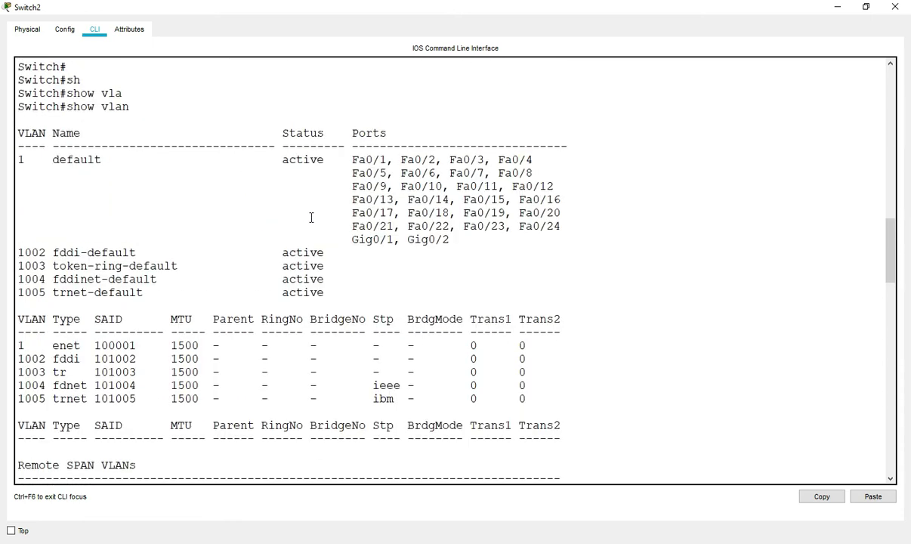
{"action": "scroll", "coordinate": [311, 218], "scroll_direction": "up", "scroll_amount": 8}
{"action": "scroll", "coordinate": [241, 262], "scroll_direction": "down", "scroll_amount": 9}
{"action": "scroll", "coordinate": [238, 266], "scroll_direction": "down", "scroll_amount": 4}
{"action": "scroll", "coordinate": [238, 267], "scroll_direction": "up", "scroll_amount": 6}
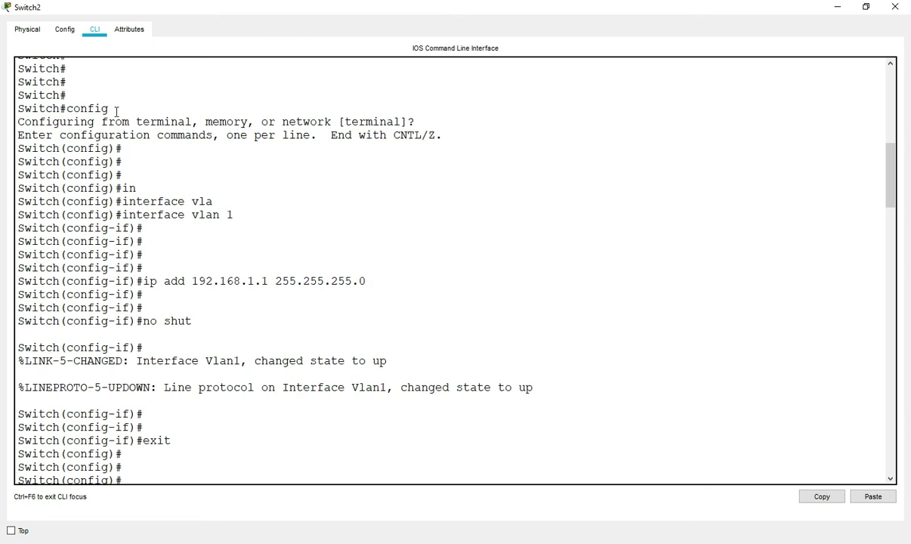
{"action": "left_click_drag", "start_coordinate": [107, 215], "coordinate": [239, 213]}
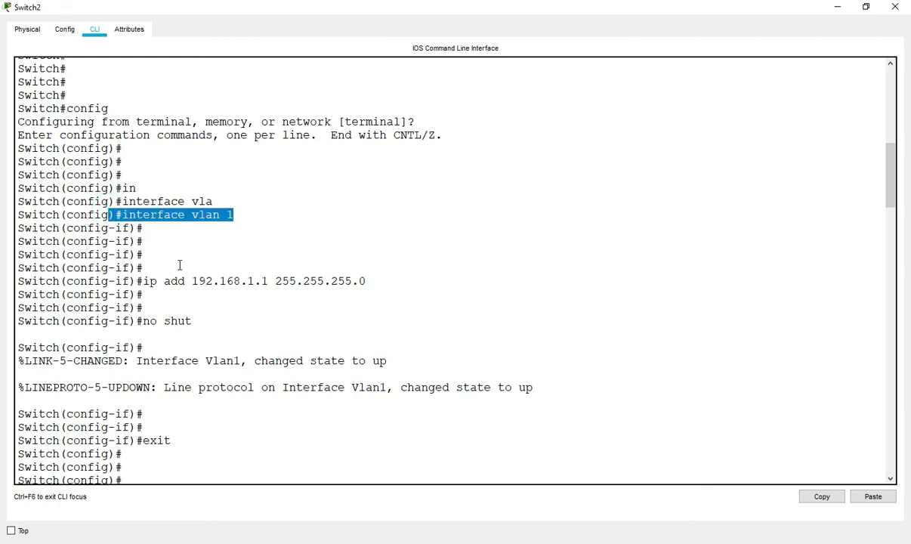
{"action": "left_click_drag", "start_coordinate": [144, 280], "coordinate": [361, 282]}
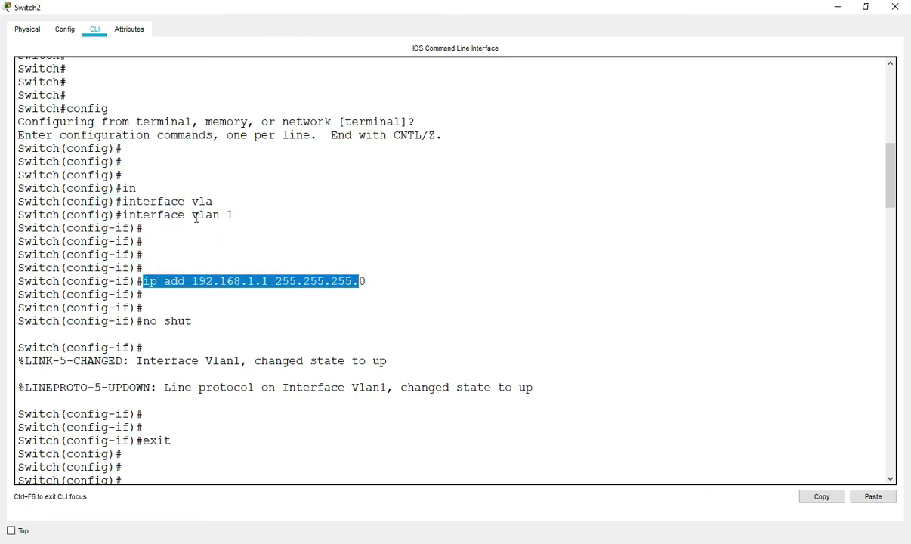
{"action": "left_click_drag", "start_coordinate": [202, 214], "coordinate": [284, 222]}
{"action": "left_click", "coordinate": [285, 221]}
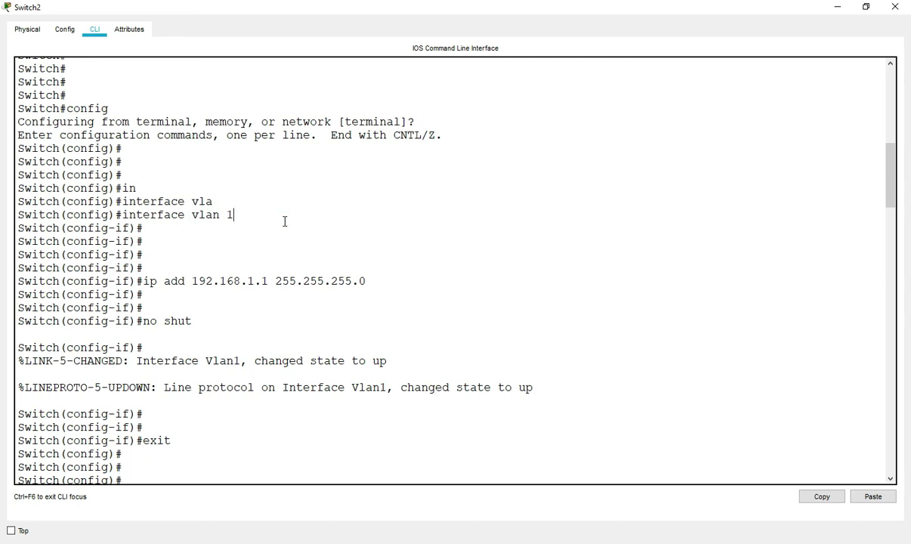
- Look over the show vlan output in the history and close Switch2's window to return to the network topology
{"action": "scroll", "coordinate": [496, 113], "scroll_direction": "up", "scroll_amount": 10}
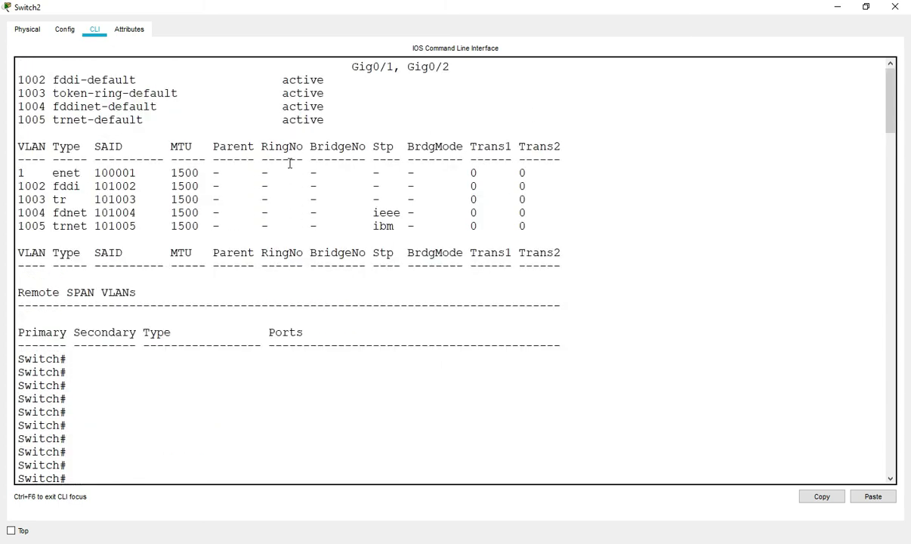
{"action": "scroll", "coordinate": [314, 230], "scroll_direction": "down", "scroll_amount": 20}
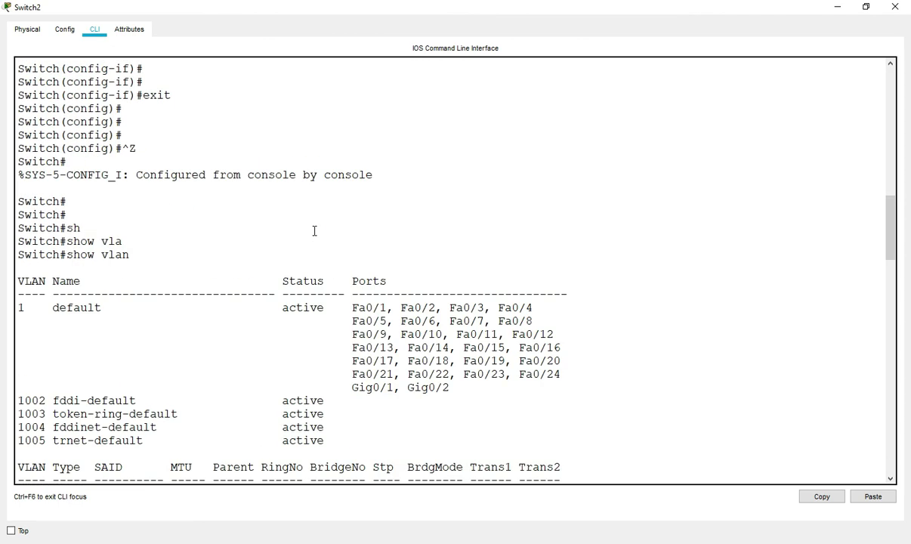
{"action": "scroll", "coordinate": [315, 230], "scroll_direction": "down", "scroll_amount": 10}
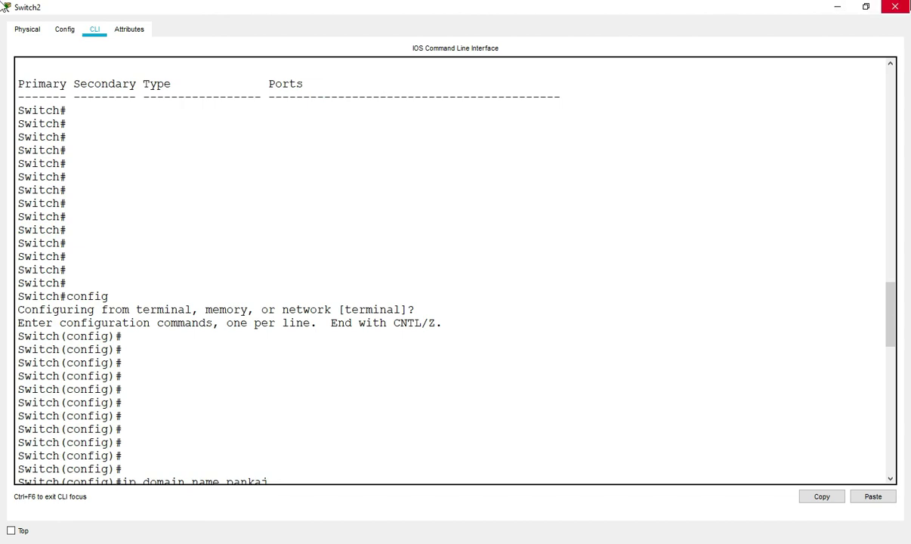
{"action": "left_click", "coordinate": [895, 6]}
{"action": "left_click_drag", "start_coordinate": [682, 194], "coordinate": [683, 184]}
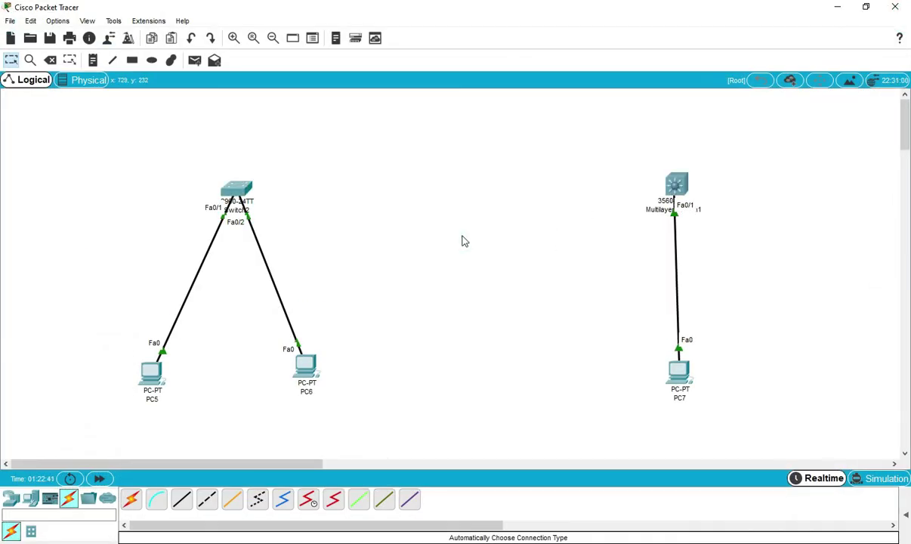